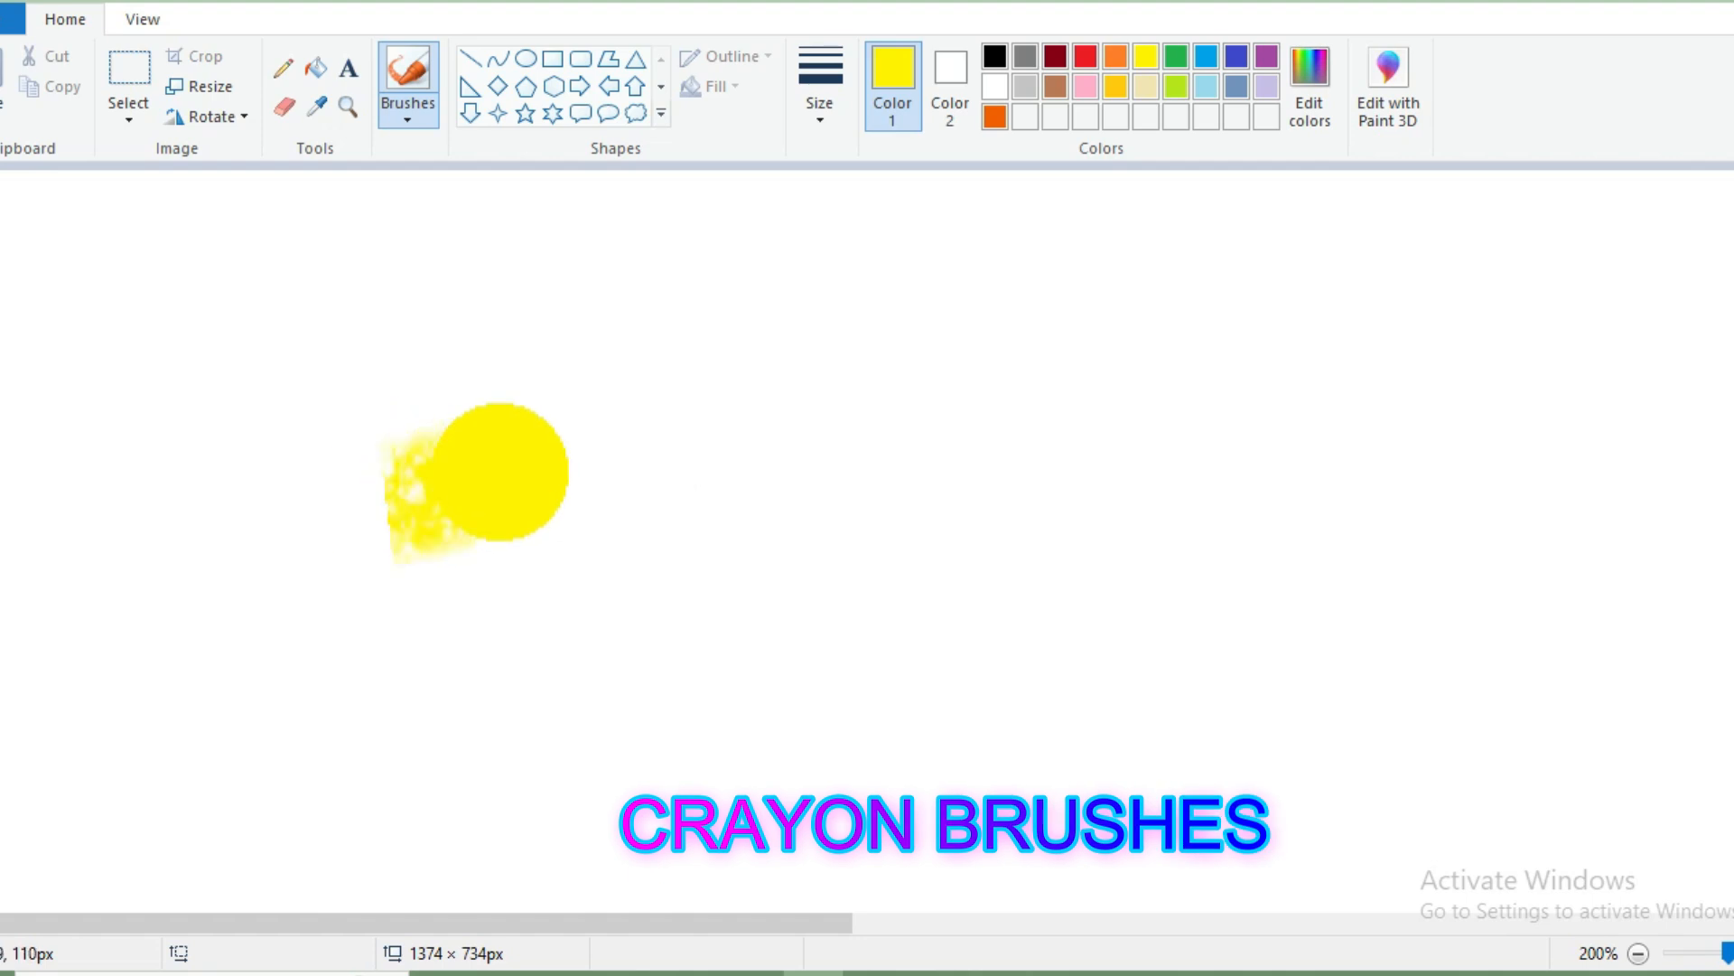
Paint a large patch with the yellow crayon brush and cover it with orange crayon strokes.
mouse_move(1177, 433)
mouse_down()
mouse_move(399, 627)
mouse_move(515, 685)
mouse_move(894, 578)
mouse_move(1374, 491)
mouse_move(1014, 650)
mouse_move(457, 794)
mouse_move(599, 838)
mouse_move(1095, 716)
mouse_move(1433, 755)
mouse_move(623, 898)
mouse_up()
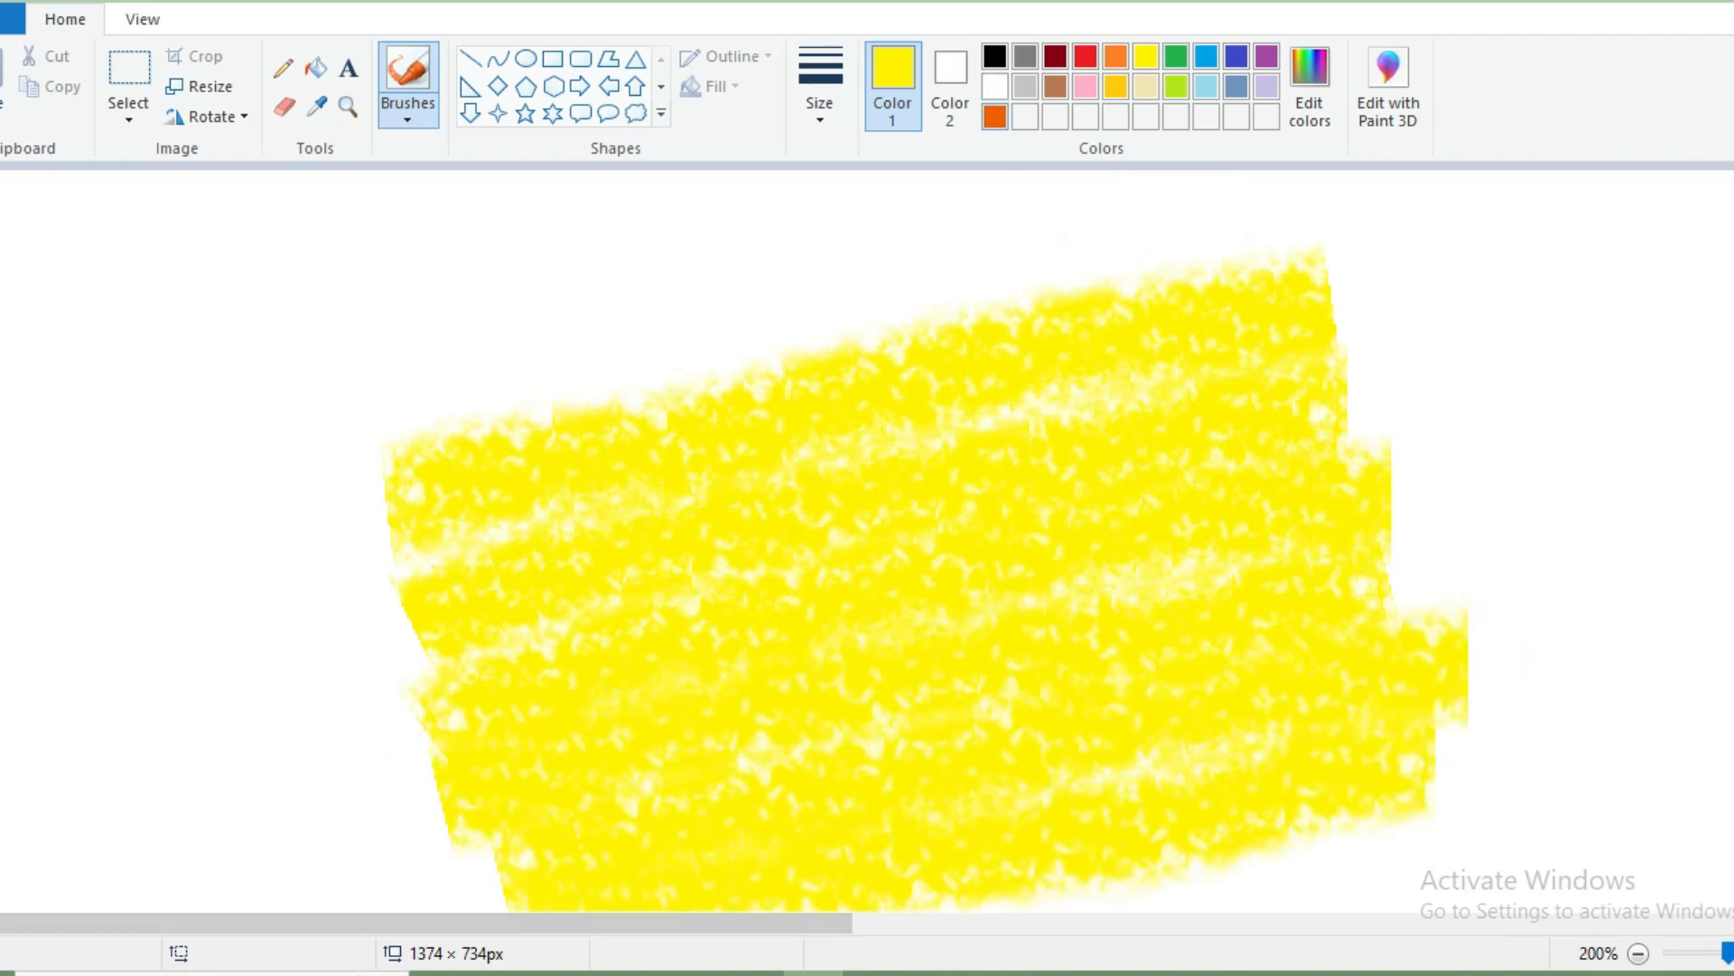
mouse_move(433, 507)
mouse_down()
mouse_move(1042, 376)
mouse_move(1352, 399)
mouse_move(407, 619)
mouse_move(533, 686)
mouse_move(1336, 484)
mouse_move(1336, 581)
mouse_move(771, 720)
mouse_move(510, 854)
mouse_move(1053, 747)
mouse_move(1417, 740)
mouse_move(976, 853)
mouse_move(596, 903)
mouse_up()
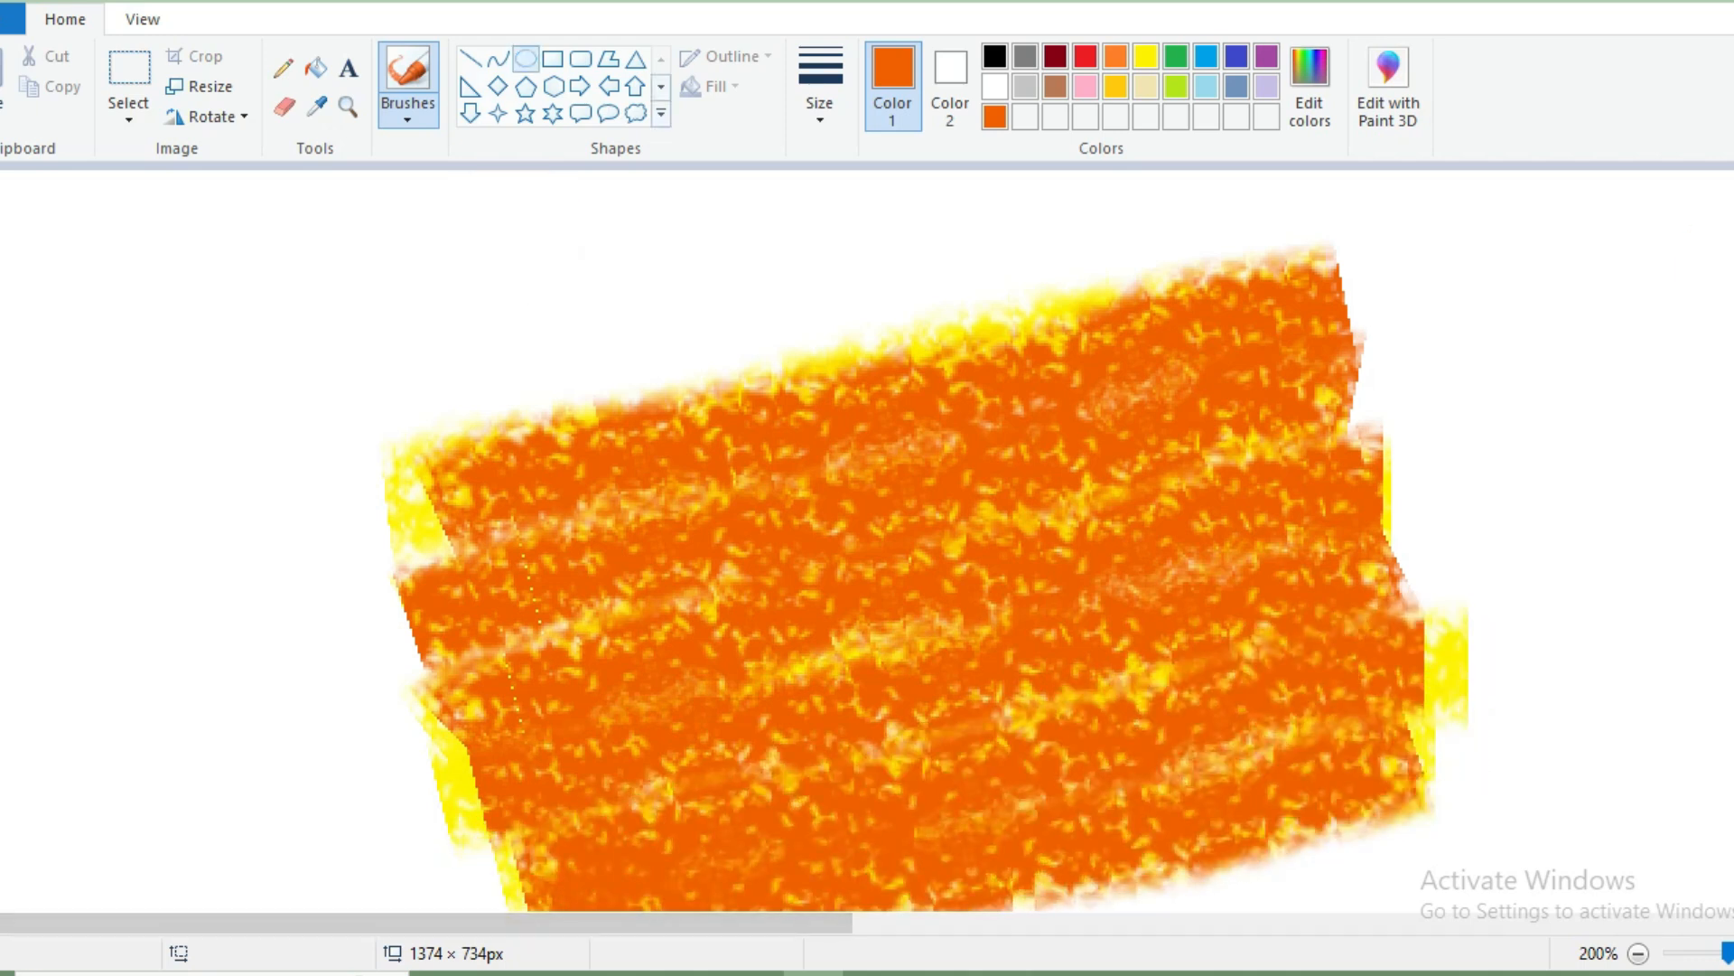
Draw a white circle outline about 138 × 134 px over the middle of the orange patch and thicken its outline.
drag(753, 431, 1127, 802)
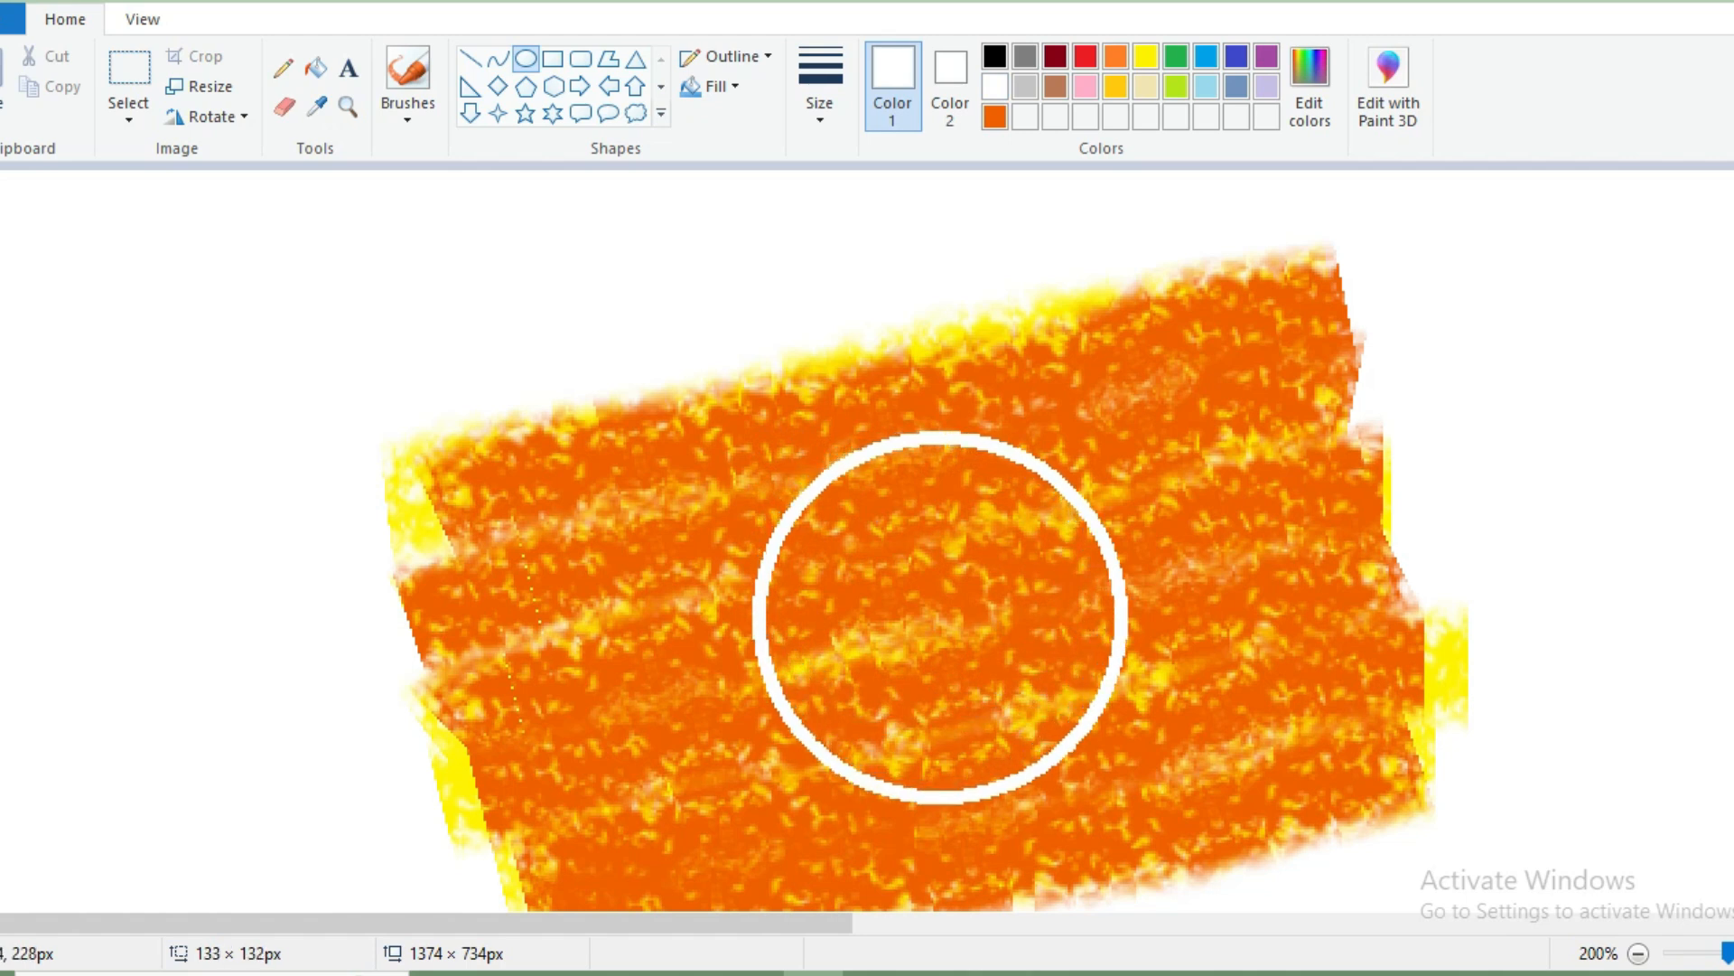
key(ctrl+plus)
key(ctrl+plus)
key(ctrl+plus)
key(ctrl+plus)
key(ctrl+plus)
key(ctrl+plus)
key(ctrl+plus)
key(ctrl+plus)
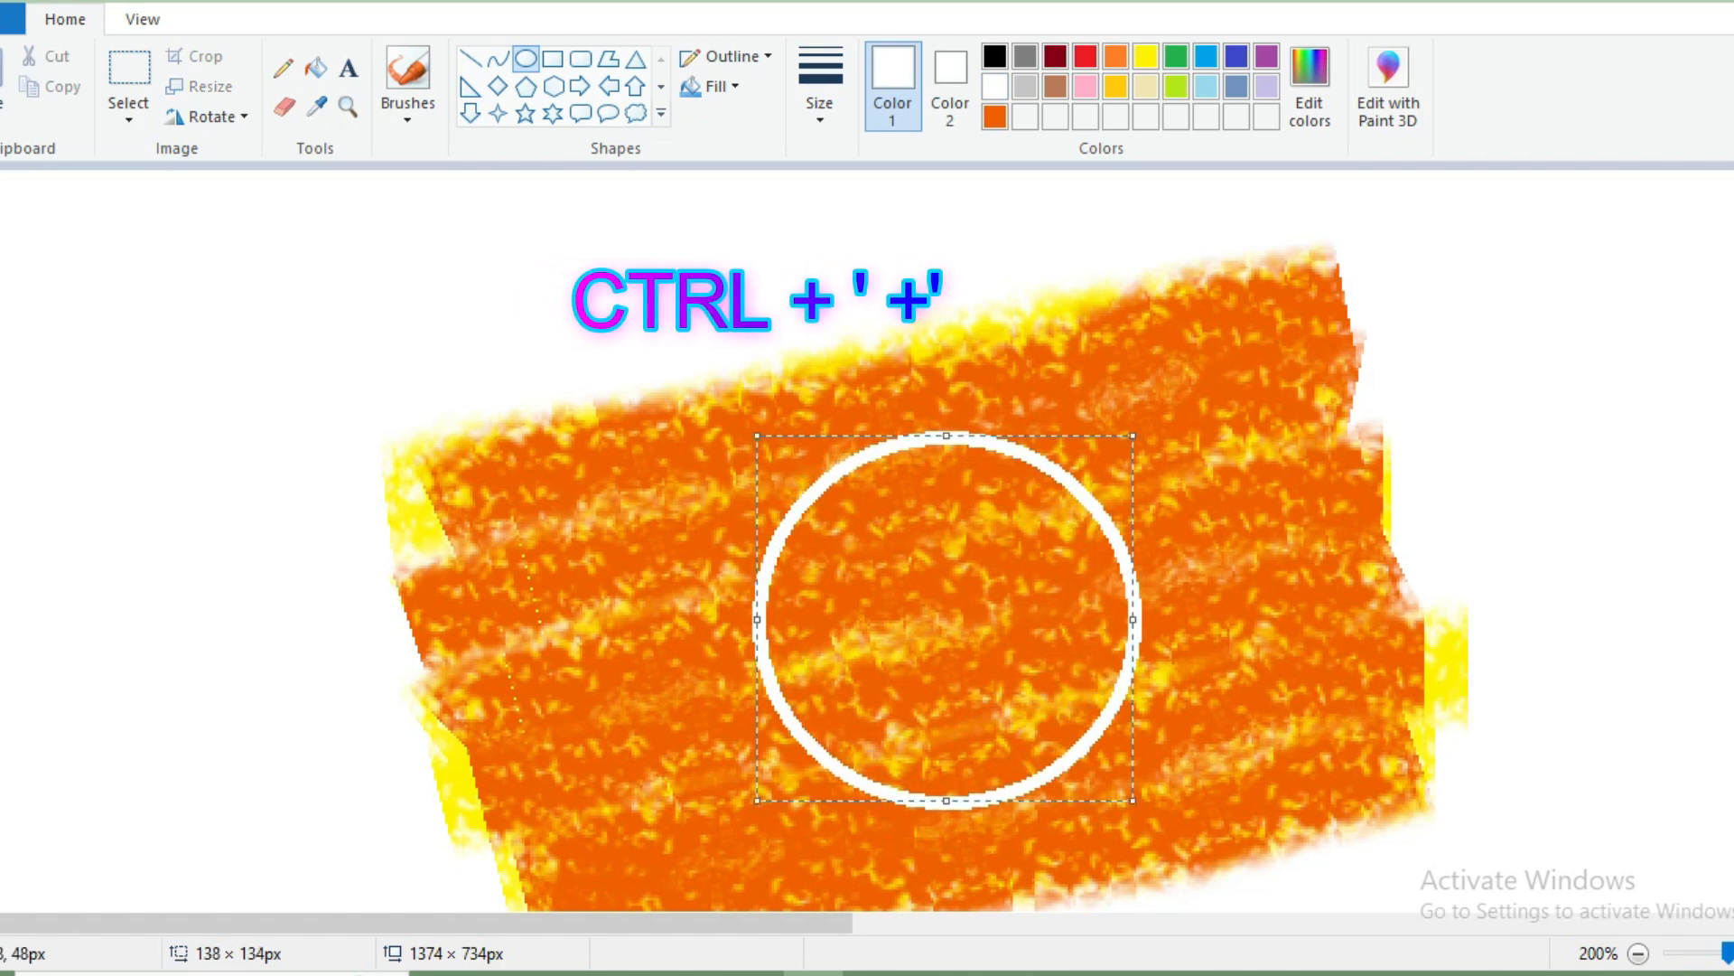
key(ctrl+plus)
key(ctrl+plus)
key(ctrl+plus)
key(ctrl+plus)
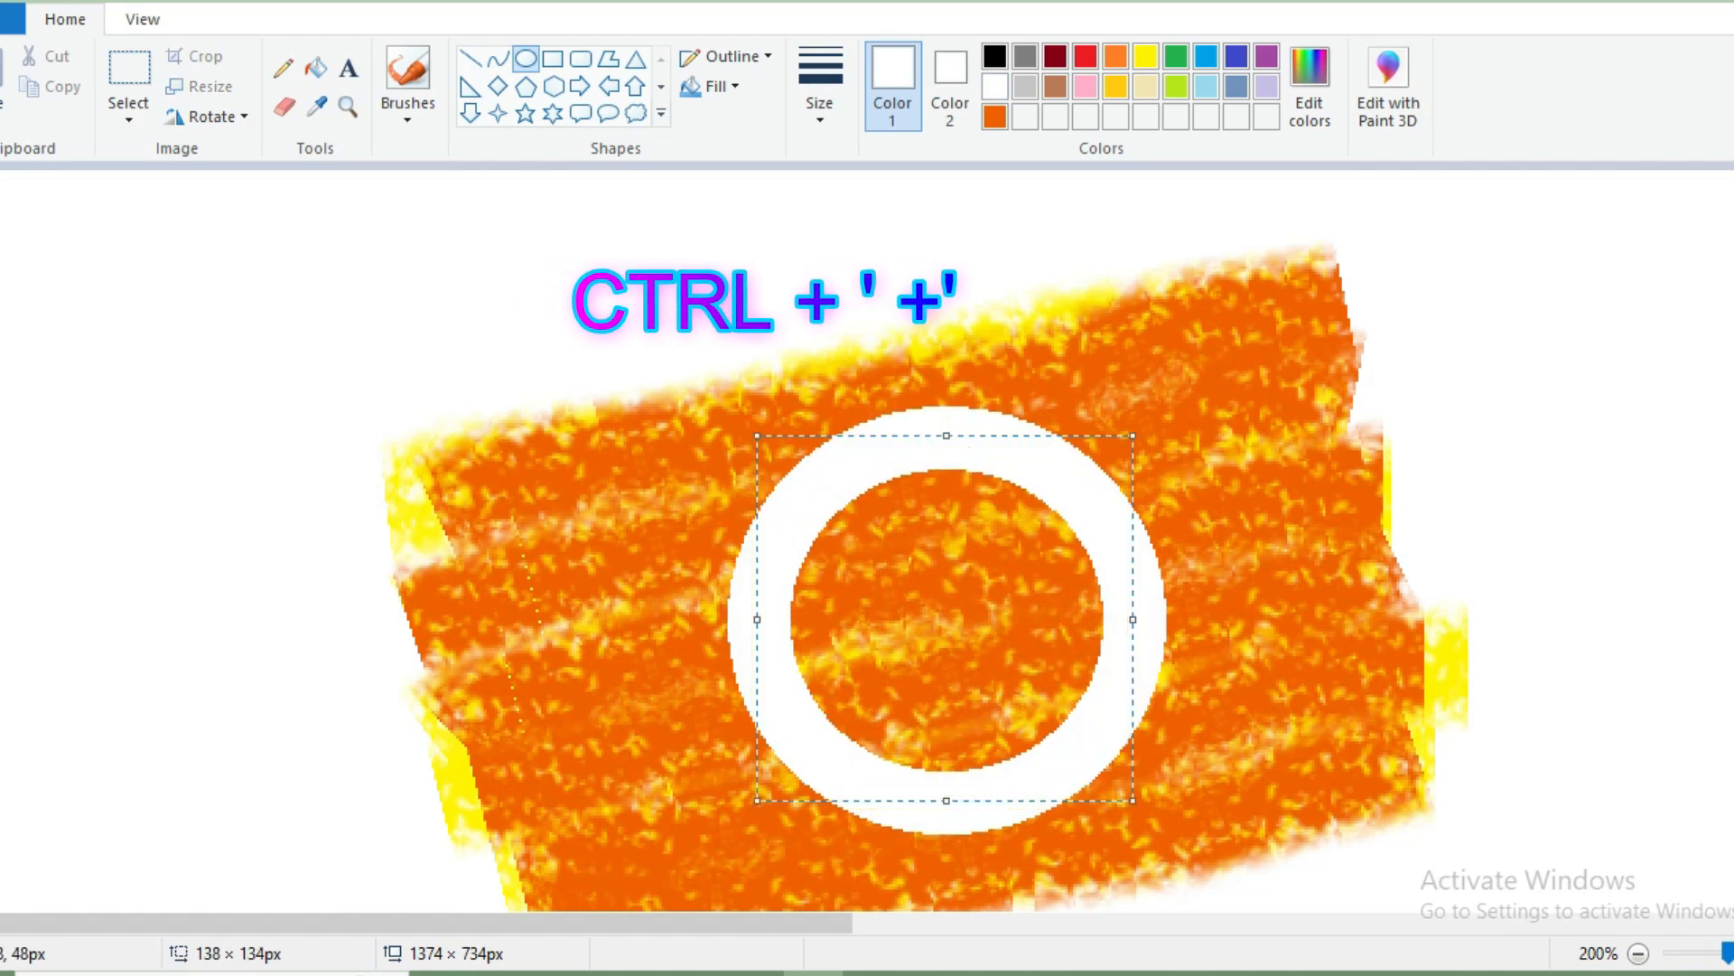
Erase all the crayon colour outside the white ring with an enlarged eraser, leaving only the orange disc.
click(283, 107)
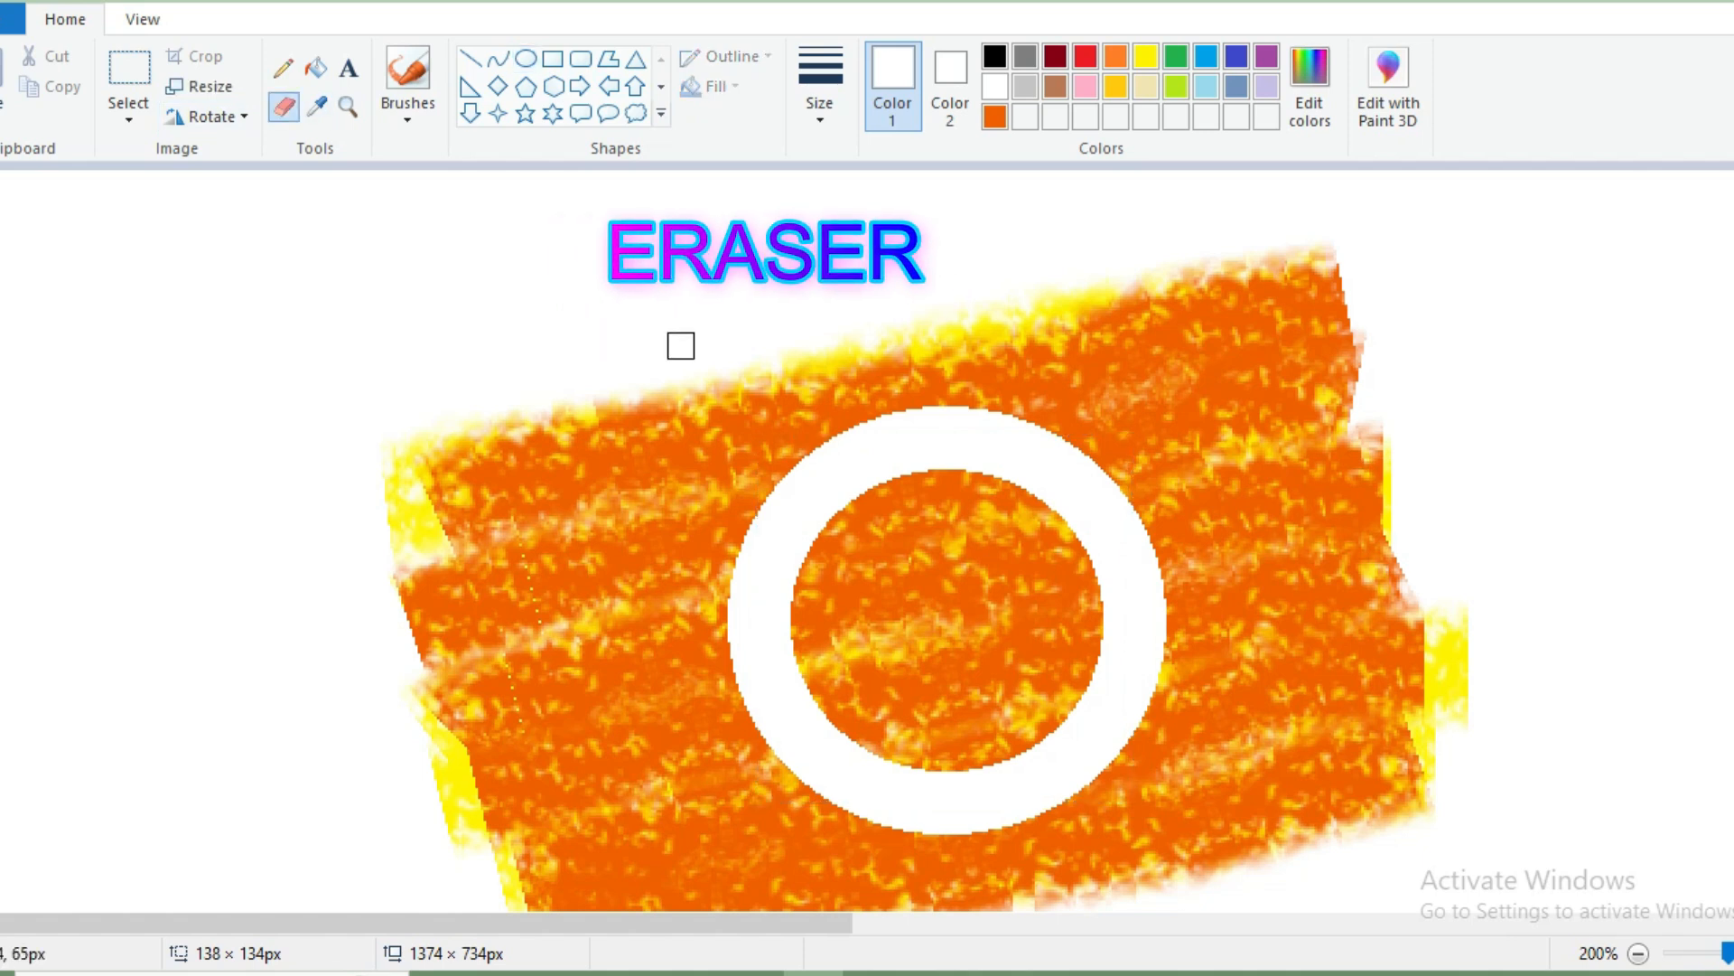
mouse_move(856, 343)
mouse_down()
mouse_move(717, 714)
mouse_move(821, 842)
mouse_move(1063, 850)
mouse_move(1160, 773)
mouse_move(1178, 601)
mouse_move(1109, 430)
mouse_move(821, 403)
mouse_move(1033, 331)
mouse_move(1312, 280)
mouse_up()
mouse_move(1127, 376)
mouse_down()
mouse_move(1193, 890)
mouse_move(1248, 441)
mouse_move(1344, 515)
mouse_move(1409, 713)
mouse_up()
mouse_move(1020, 892)
mouse_down()
mouse_move(678, 759)
mouse_move(711, 414)
mouse_move(617, 472)
mouse_move(415, 457)
mouse_move(444, 524)
mouse_move(443, 746)
mouse_move(478, 611)
mouse_move(545, 896)
mouse_move(648, 474)
mouse_move(673, 834)
mouse_up()
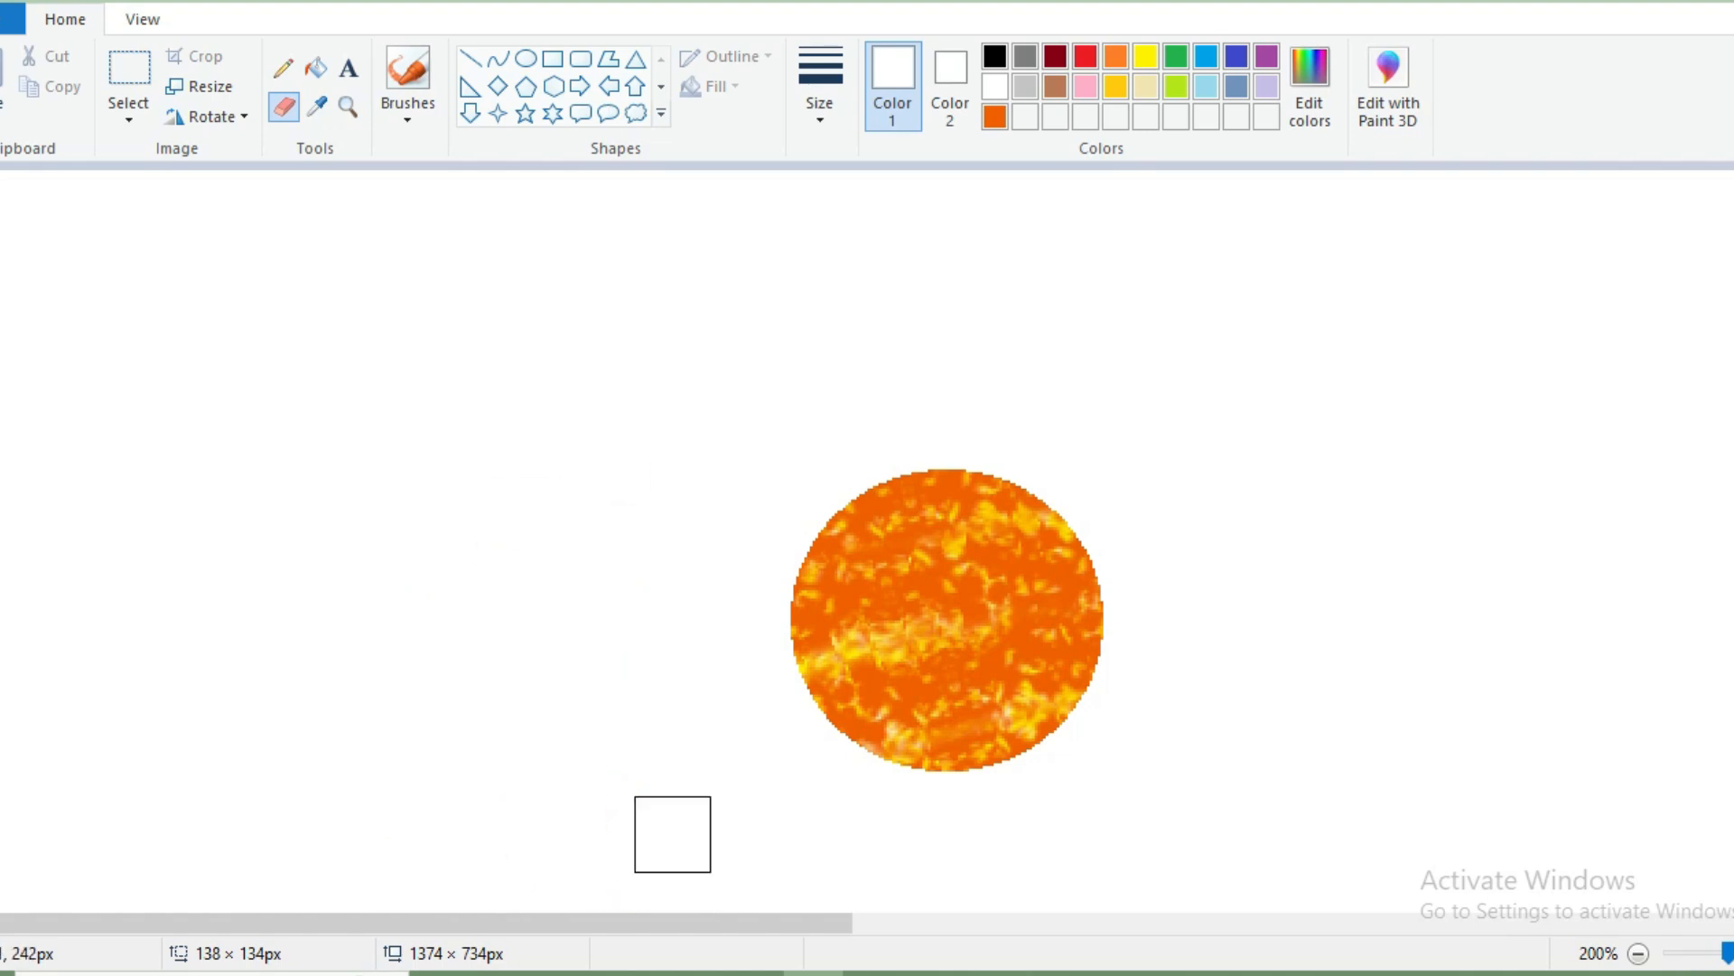
Select the orange disc and move it further left on the canvas.
click(1637, 953)
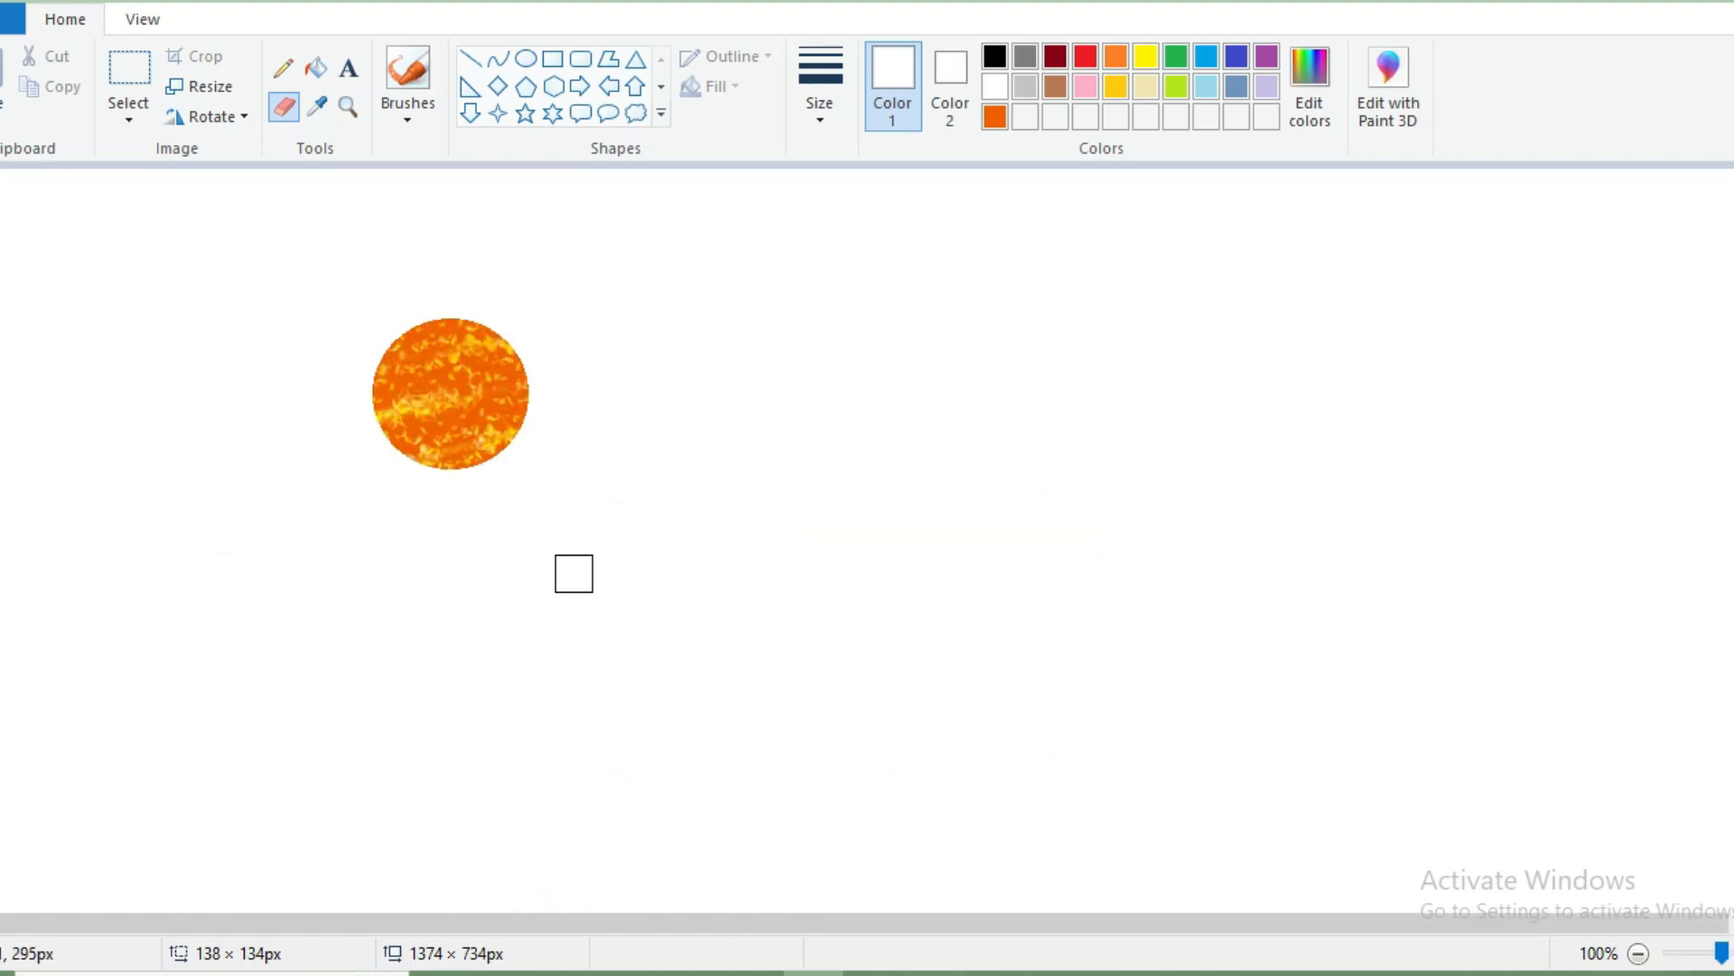
drag(486, 466, 562, 507)
drag(461, 421, 324, 407)
Paint a large grey crayon patch in the empty area to the right of the orange disc.
click(408, 68)
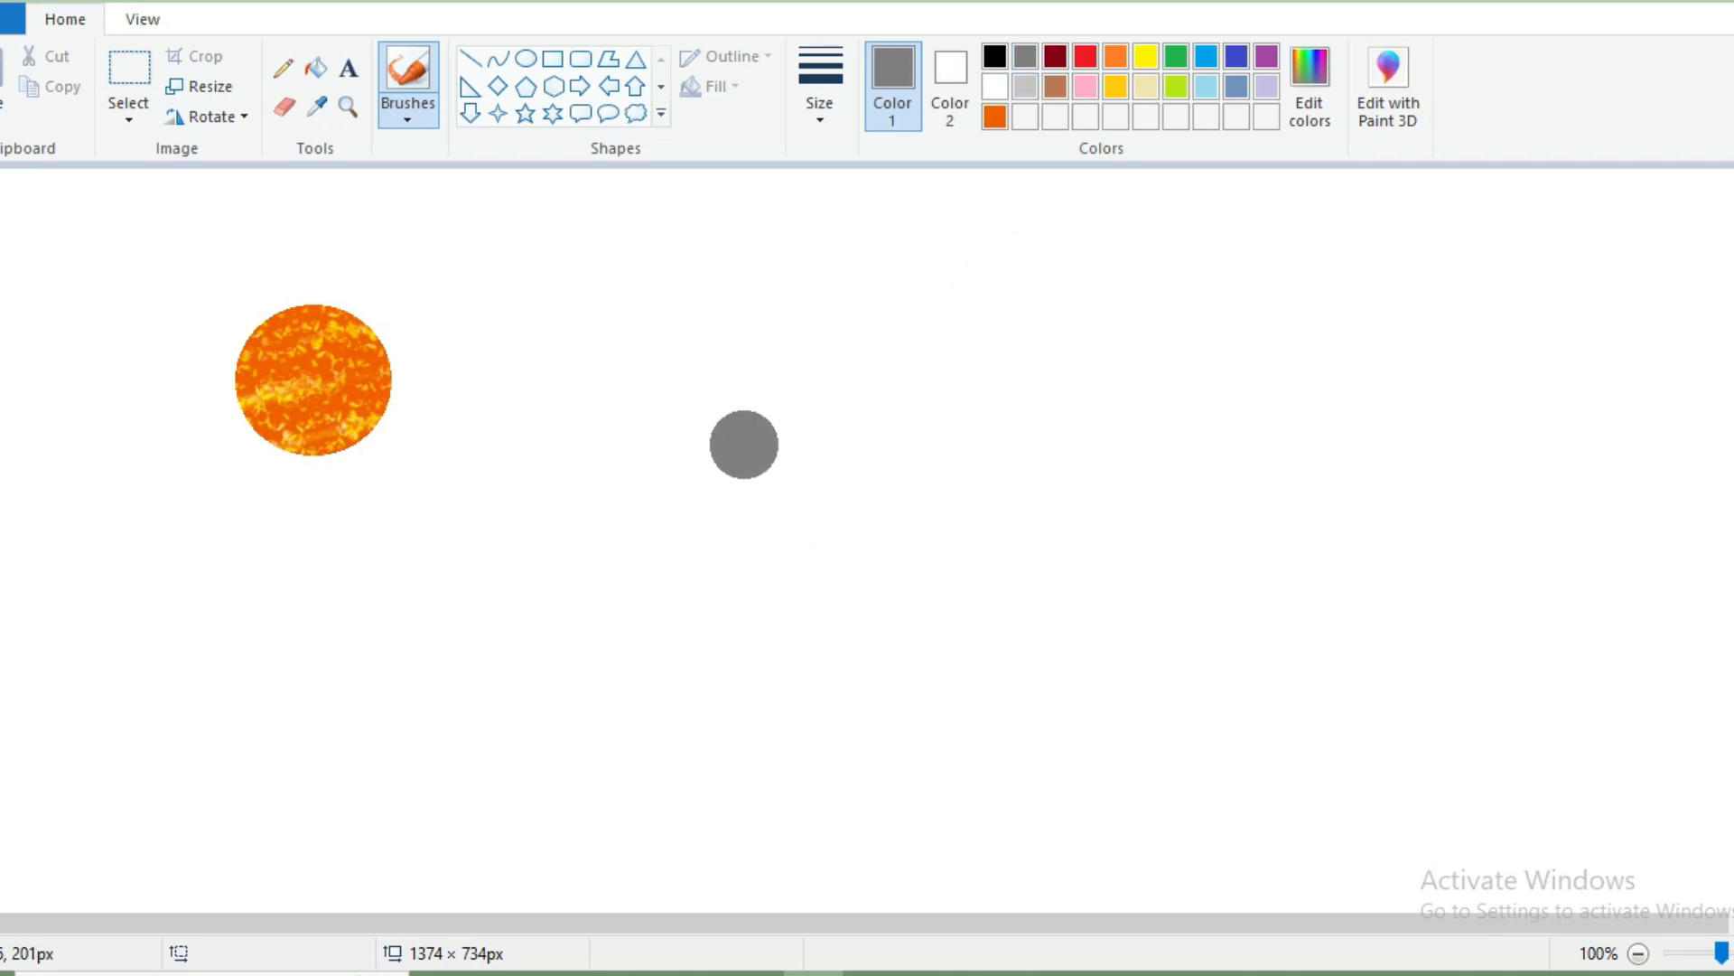
click(1733, 953)
drag(460, 923, 864, 923)
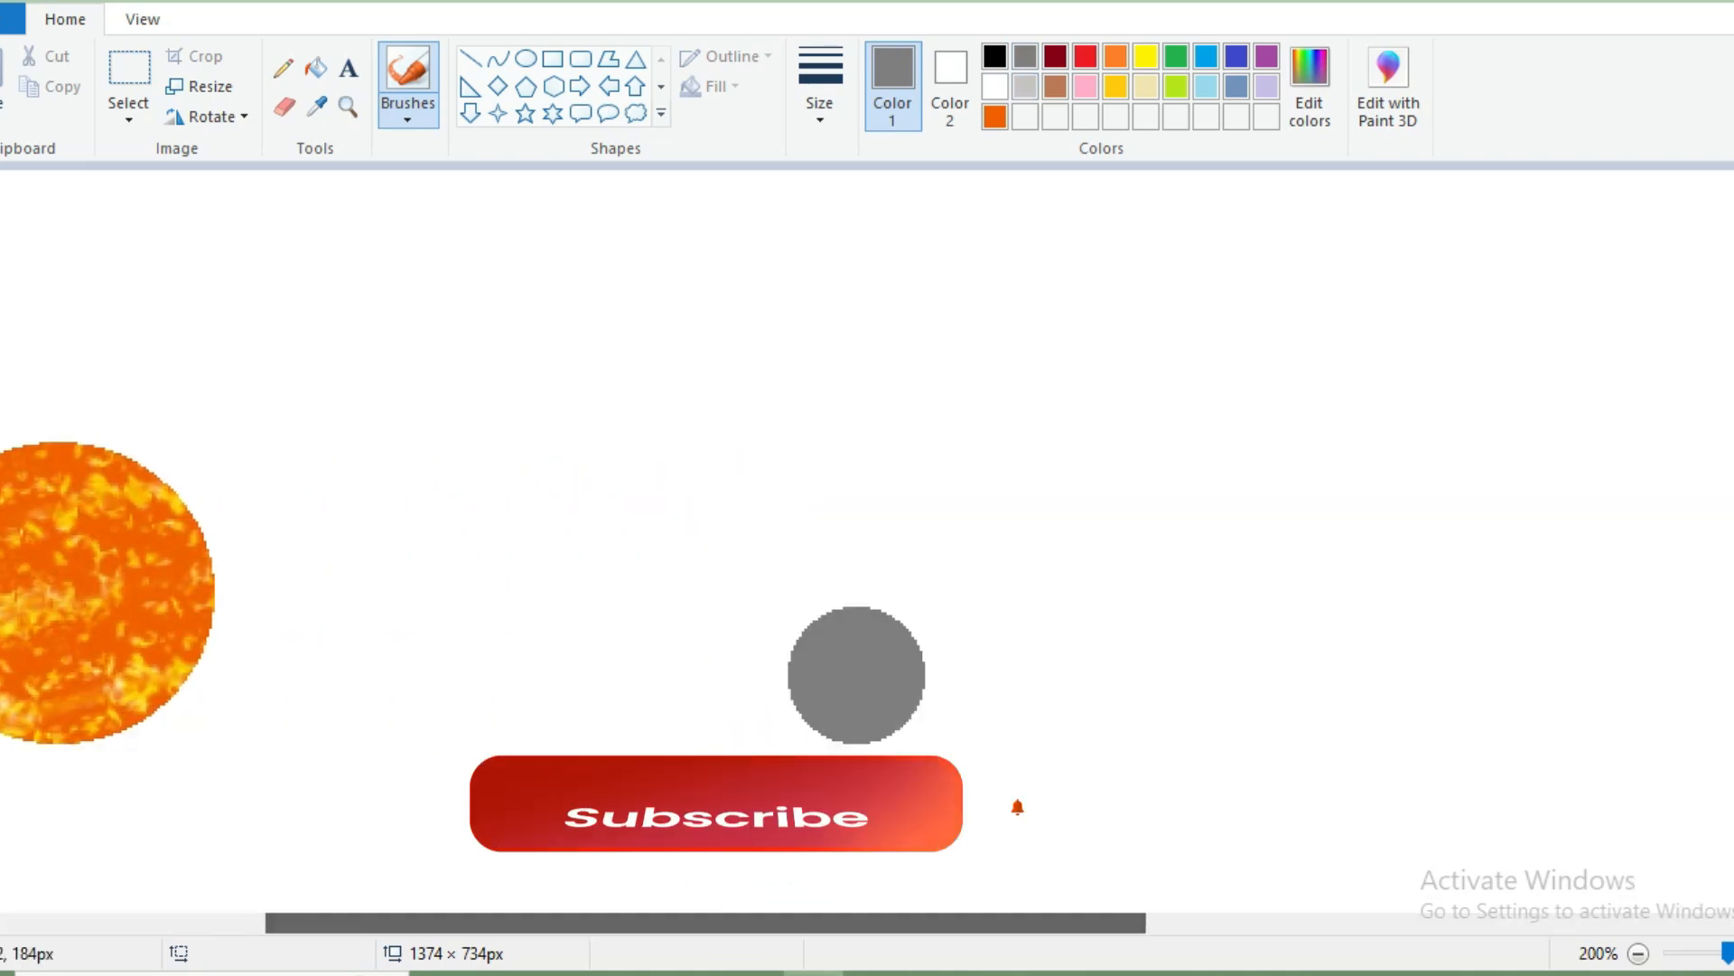
mouse_move(731, 425)
mouse_down()
mouse_move(1456, 391)
mouse_move(1562, 436)
mouse_move(1546, 475)
mouse_move(705, 545)
mouse_move(675, 688)
mouse_move(719, 647)
mouse_move(1357, 579)
mouse_move(1579, 570)
mouse_move(1593, 634)
mouse_move(708, 735)
mouse_move(653, 839)
mouse_move(889, 782)
mouse_move(1153, 751)
mouse_move(1659, 734)
mouse_move(1650, 805)
mouse_move(1210, 846)
mouse_move(837, 762)
mouse_up()
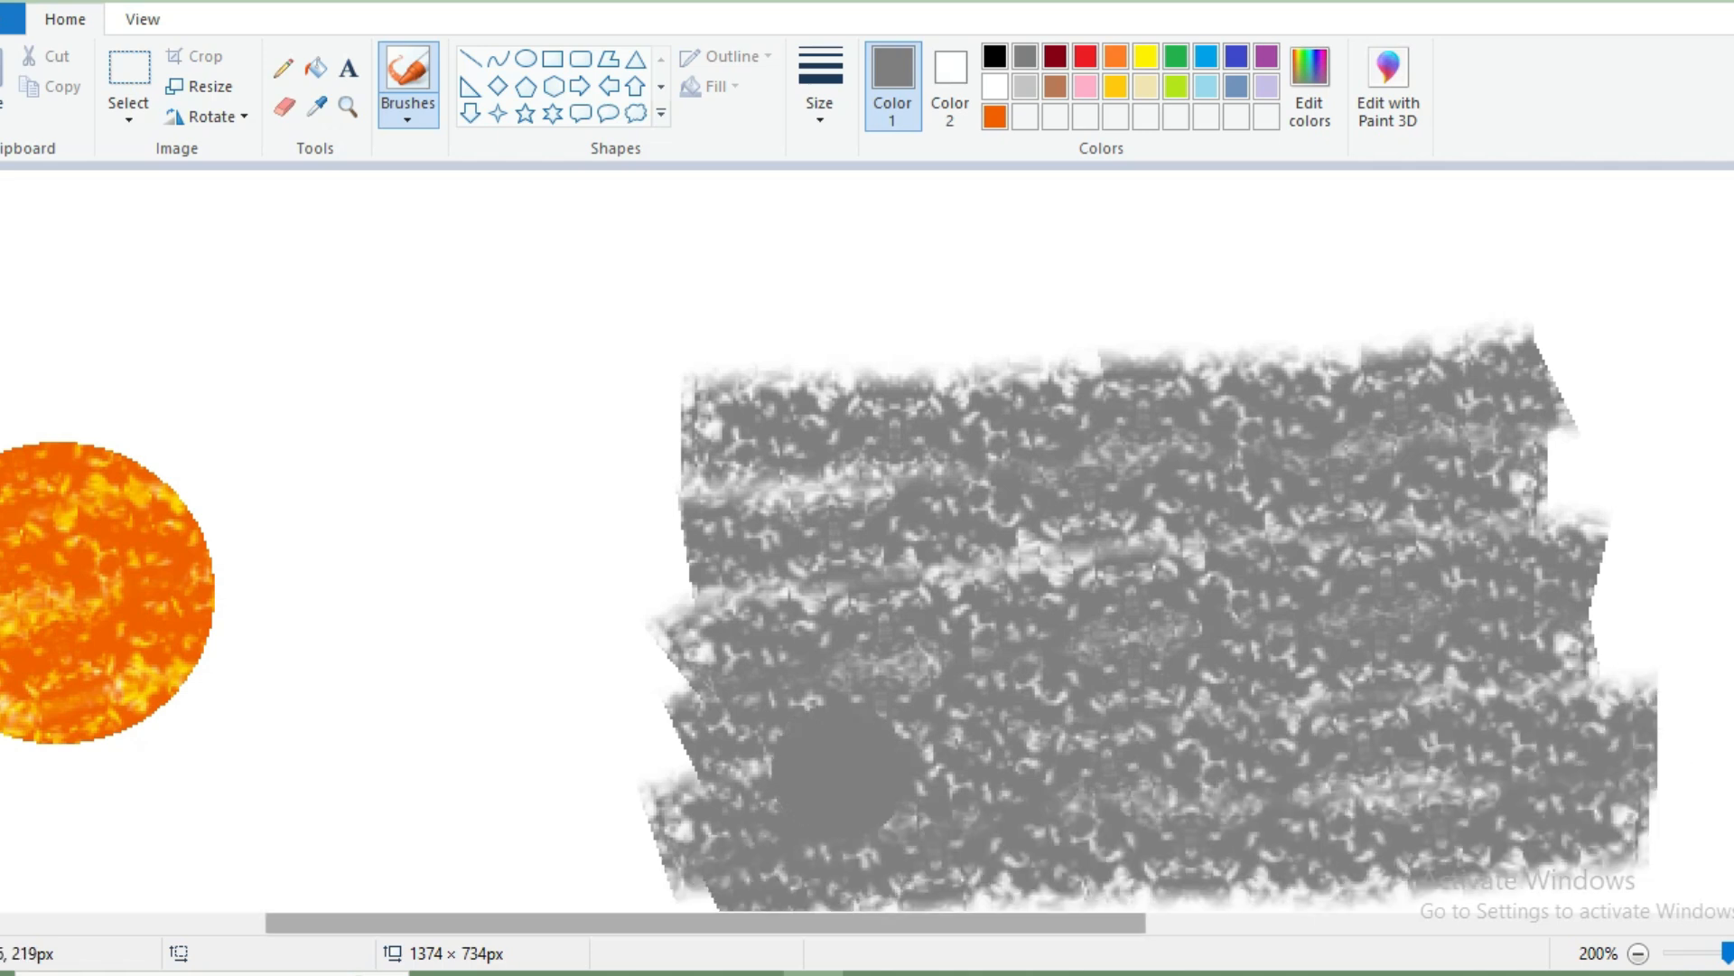
Mix the custom grey 166, 166, 166 and brush it over the dark grey crayon patch.
click(1310, 88)
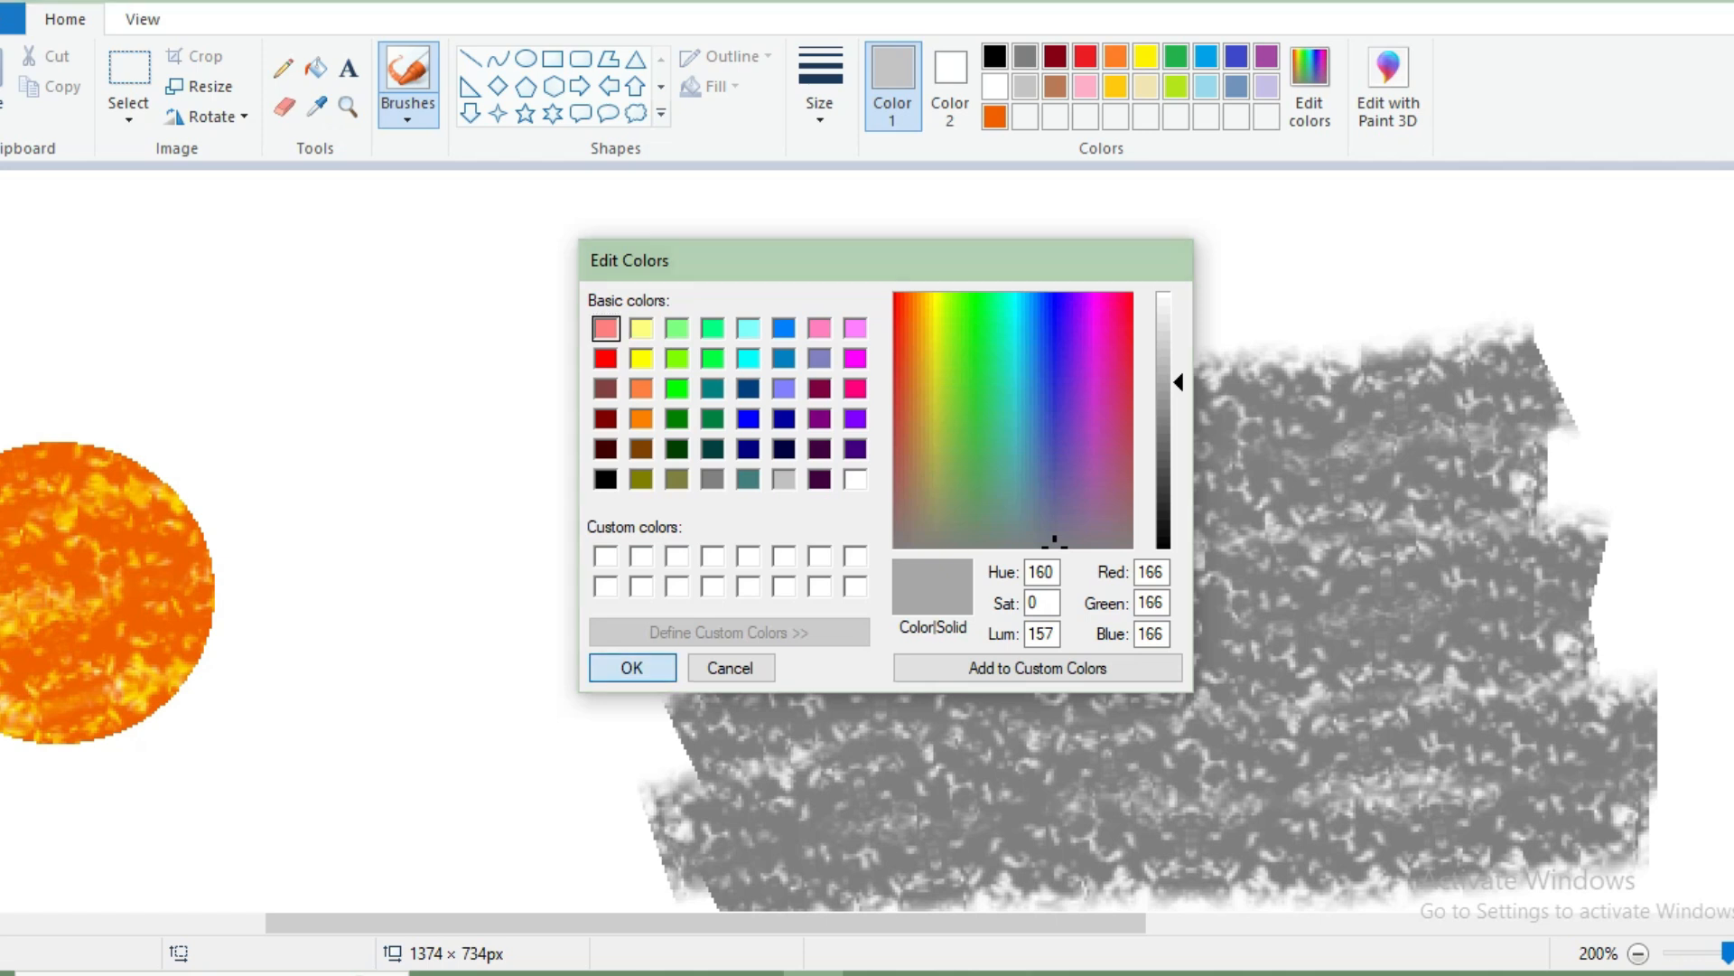
key(Return)
mouse_move(716, 418)
mouse_down()
mouse_move(1183, 376)
mouse_move(1524, 373)
mouse_move(1553, 418)
mouse_move(1418, 454)
mouse_move(1211, 463)
mouse_move(784, 524)
mouse_move(721, 597)
mouse_move(774, 613)
mouse_move(1488, 570)
mouse_move(1569, 667)
mouse_move(912, 702)
mouse_move(724, 746)
mouse_move(745, 822)
mouse_move(1165, 785)
mouse_move(1547, 781)
mouse_move(1643, 835)
mouse_move(930, 858)
mouse_up()
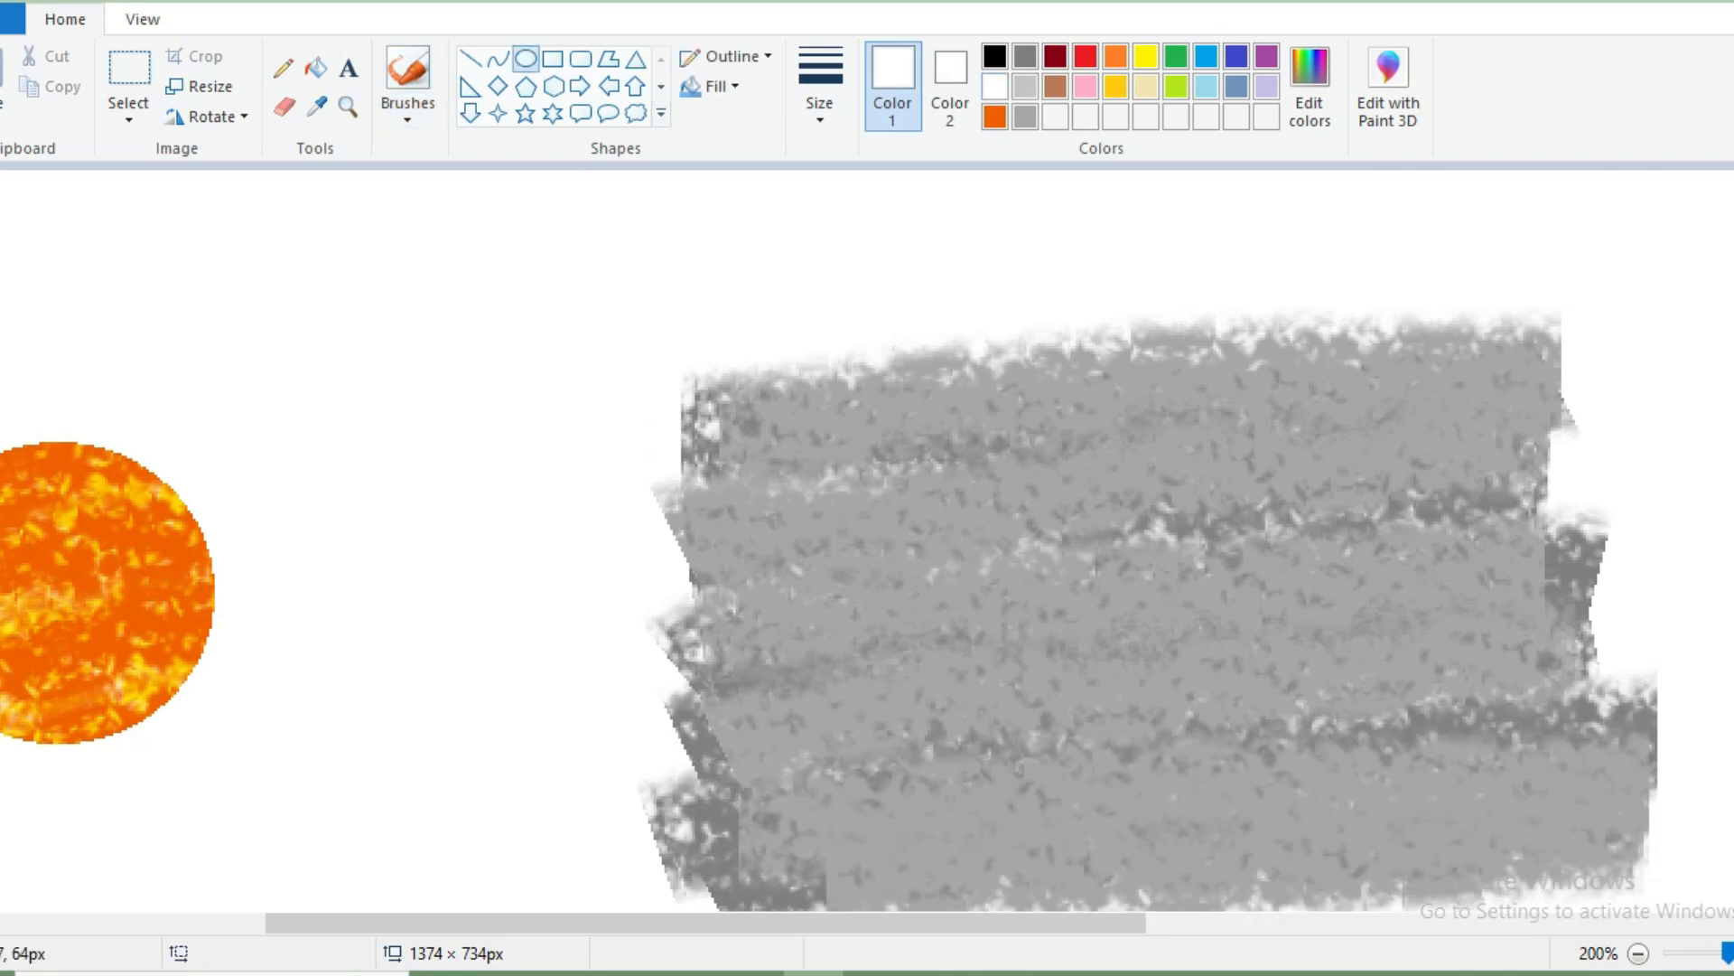
Draw a thick white circle outline about 165 × 154 px over the grey patch and adjust its position and height.
drag(936, 439, 1377, 846)
drag(1217, 695, 1222, 600)
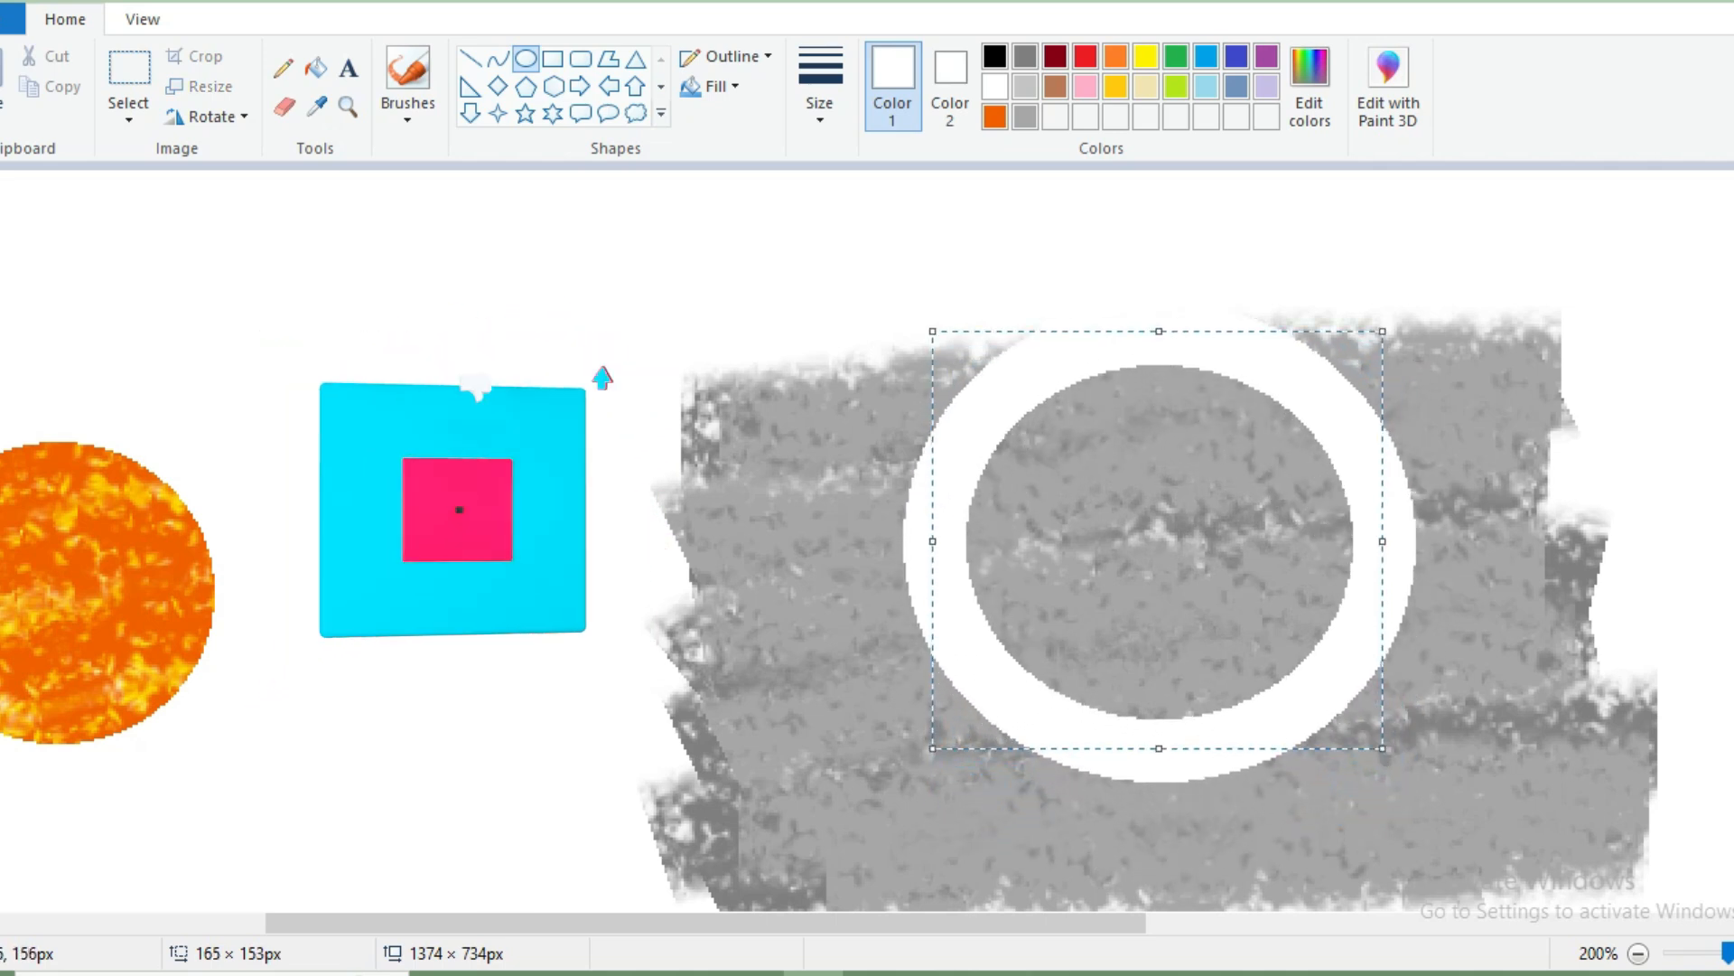
drag(1159, 748, 1159, 752)
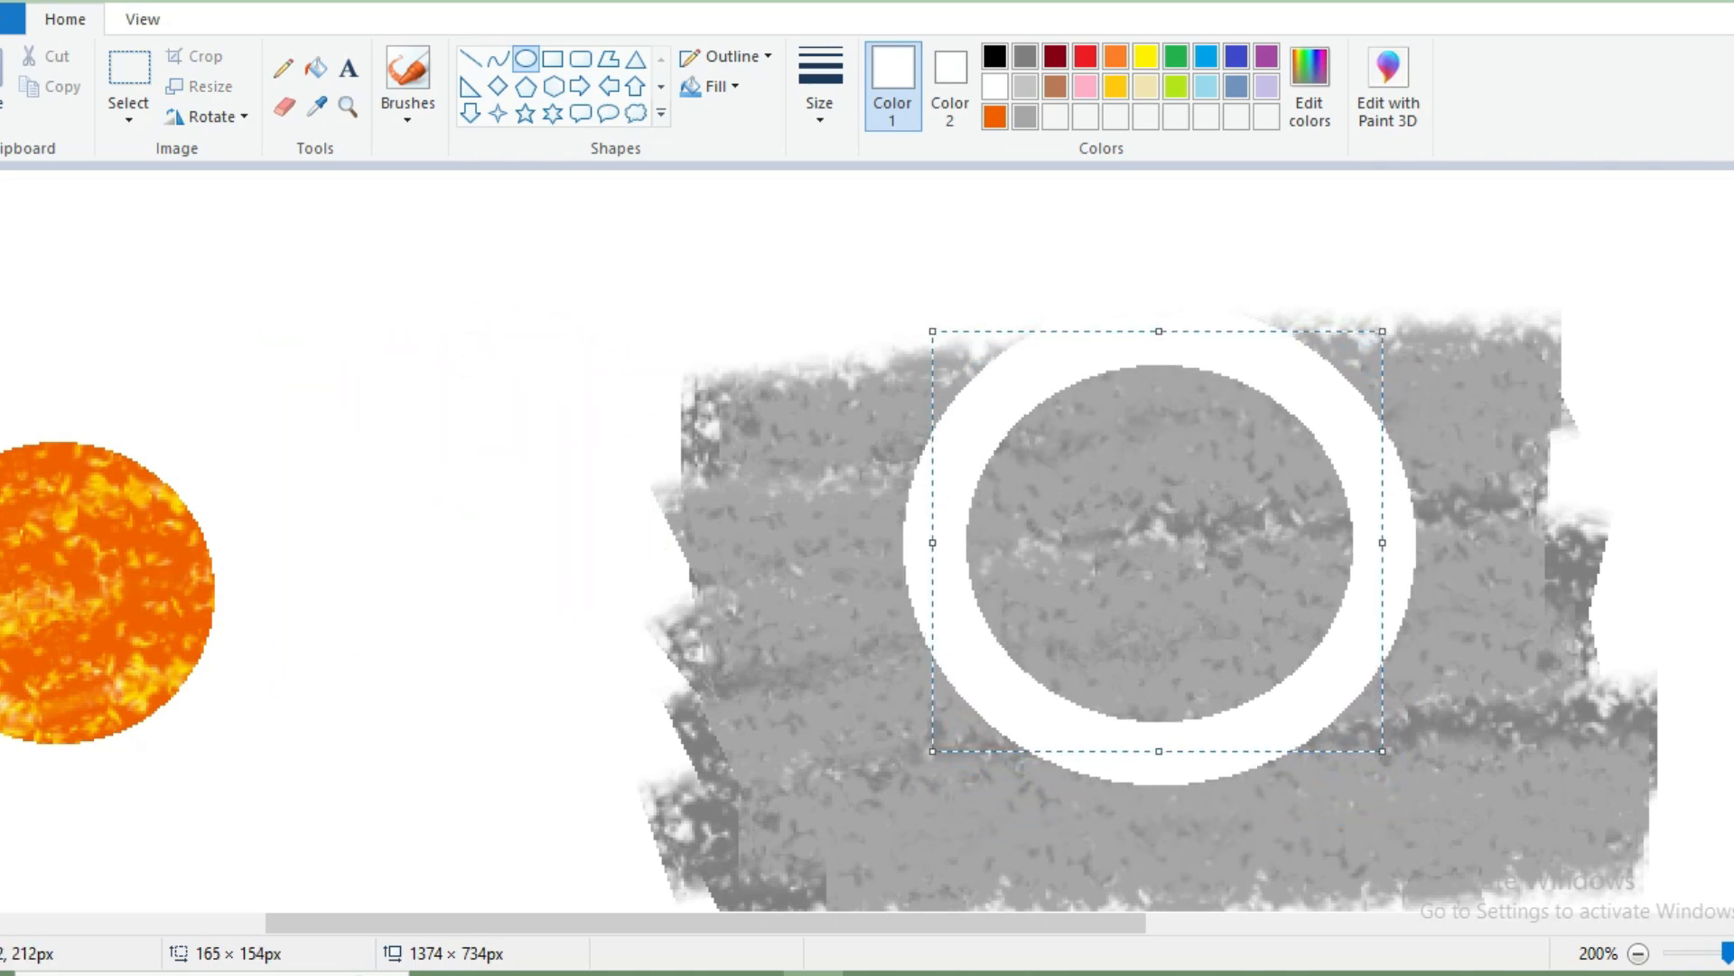
Erase the grey crayon outside the white ring and move the remaining grey disc closer to the orange disc.
mouse_move(974, 304)
mouse_down()
mouse_move(914, 436)
mouse_move(944, 666)
mouse_move(1158, 793)
mouse_move(1435, 743)
mouse_move(1477, 617)
mouse_move(1359, 727)
mouse_move(1428, 472)
mouse_move(1252, 271)
mouse_move(963, 361)
mouse_up()
mouse_move(1432, 434)
mouse_down()
mouse_move(1438, 566)
mouse_move(1515, 379)
mouse_move(1520, 614)
mouse_move(1585, 859)
mouse_move(1630, 812)
mouse_move(1163, 885)
mouse_move(970, 885)
mouse_move(1013, 859)
mouse_move(844, 784)
mouse_move(843, 337)
mouse_move(915, 845)
mouse_move(776, 343)
mouse_move(691, 486)
mouse_move(706, 375)
mouse_move(661, 807)
mouse_up()
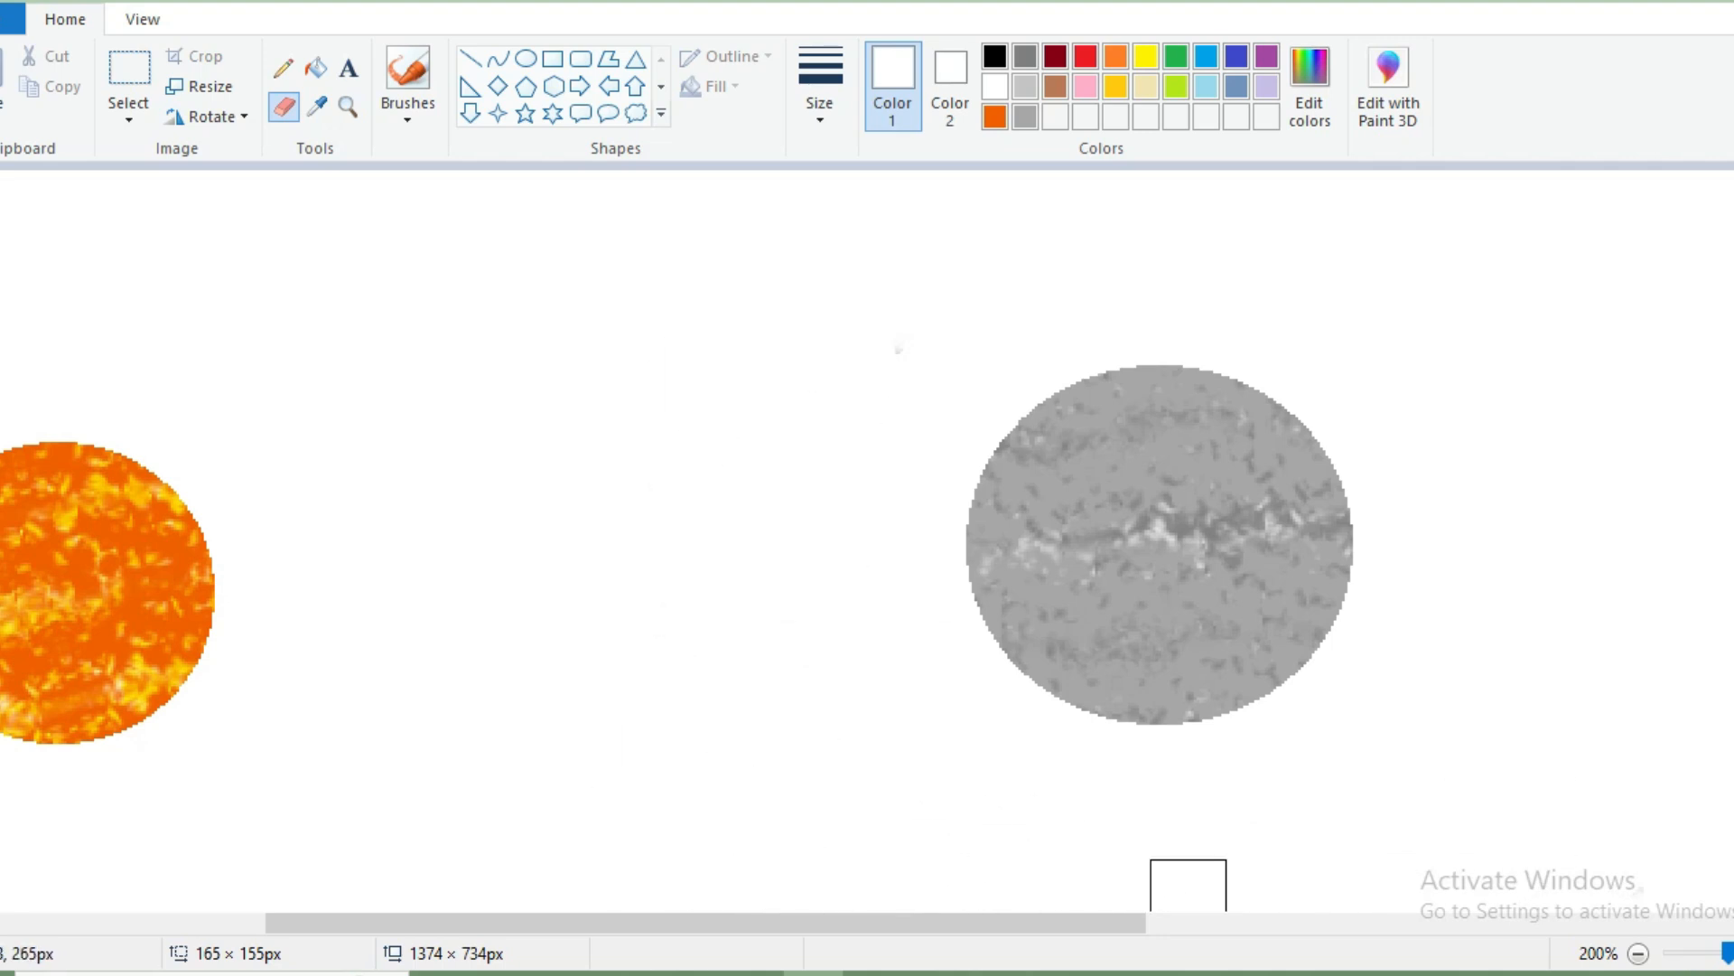
click(1638, 953)
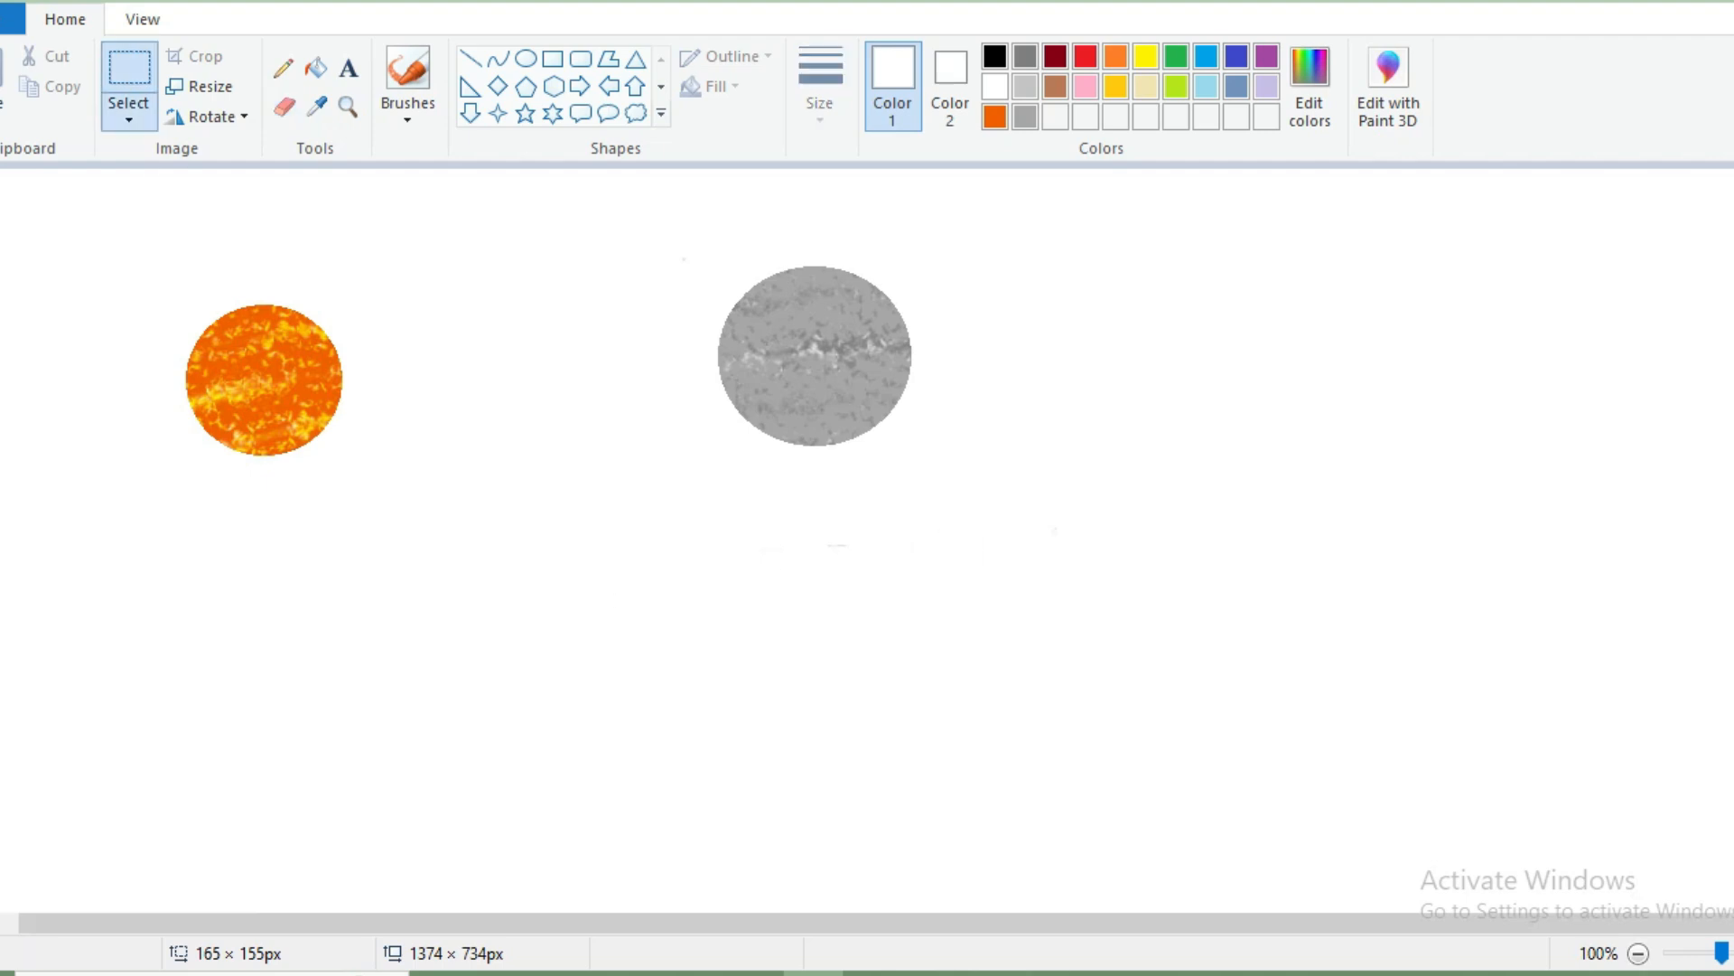
drag(813, 298, 515, 326)
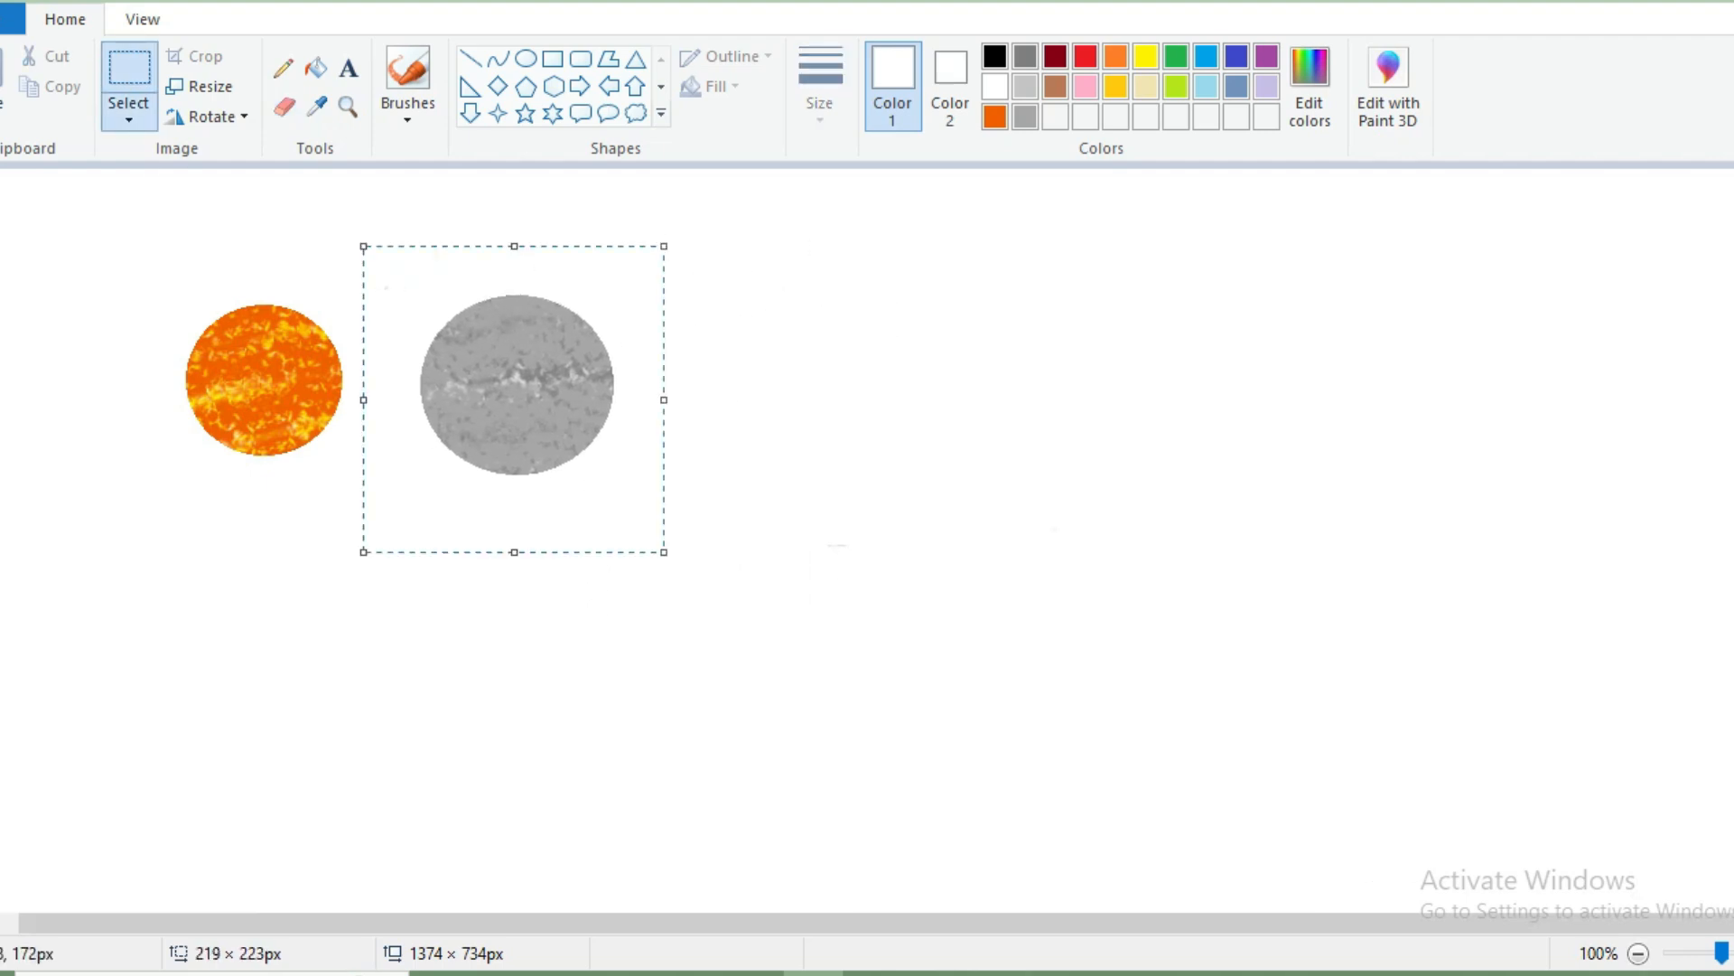
Place a half-size copy of the grey disc above and to the right of the orange disc.
click(1732, 953)
drag(665, 923, 1145, 923)
drag(940, 923, 655, 923)
drag(440, 371, 483, 515)
key(ctrl+minus)
drag(687, 635, 430, 386)
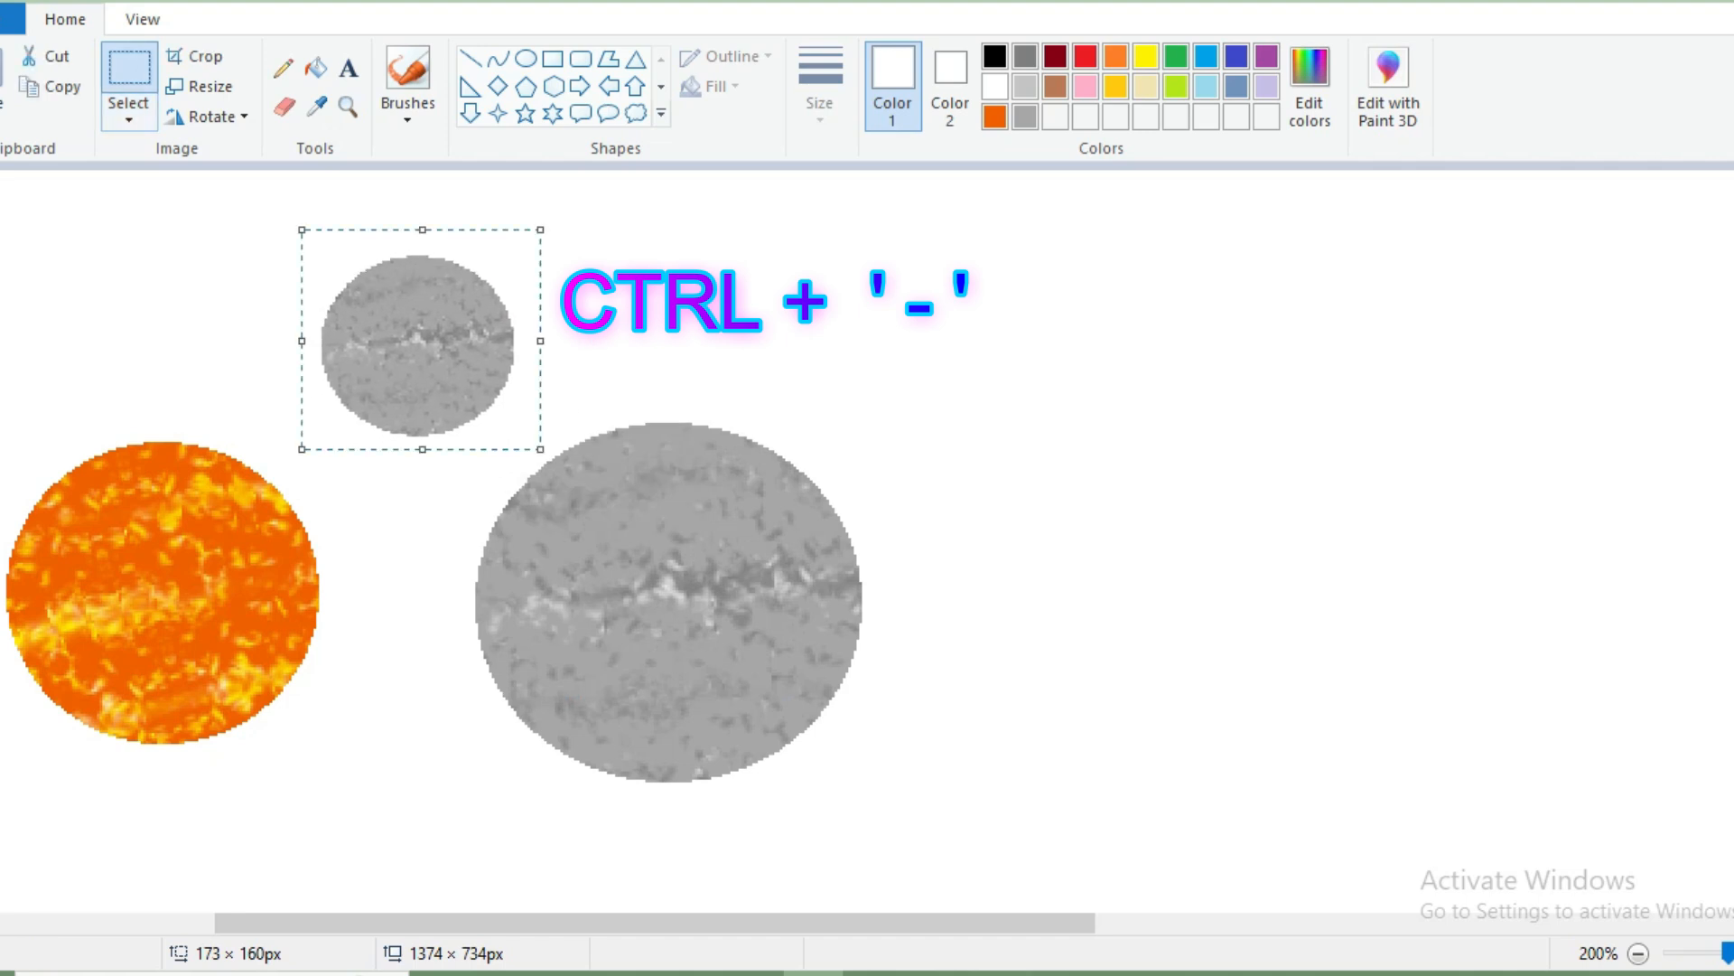
Remove the large original grey disc from the canvas.
drag(910, 847, 911, 846)
click(285, 107)
mouse_move(711, 787)
mouse_down()
mouse_move(801, 702)
mouse_move(875, 527)
mouse_move(708, 589)
mouse_move(684, 488)
mouse_move(639, 447)
mouse_move(486, 570)
mouse_move(587, 518)
mouse_move(593, 779)
mouse_move(747, 647)
mouse_up()
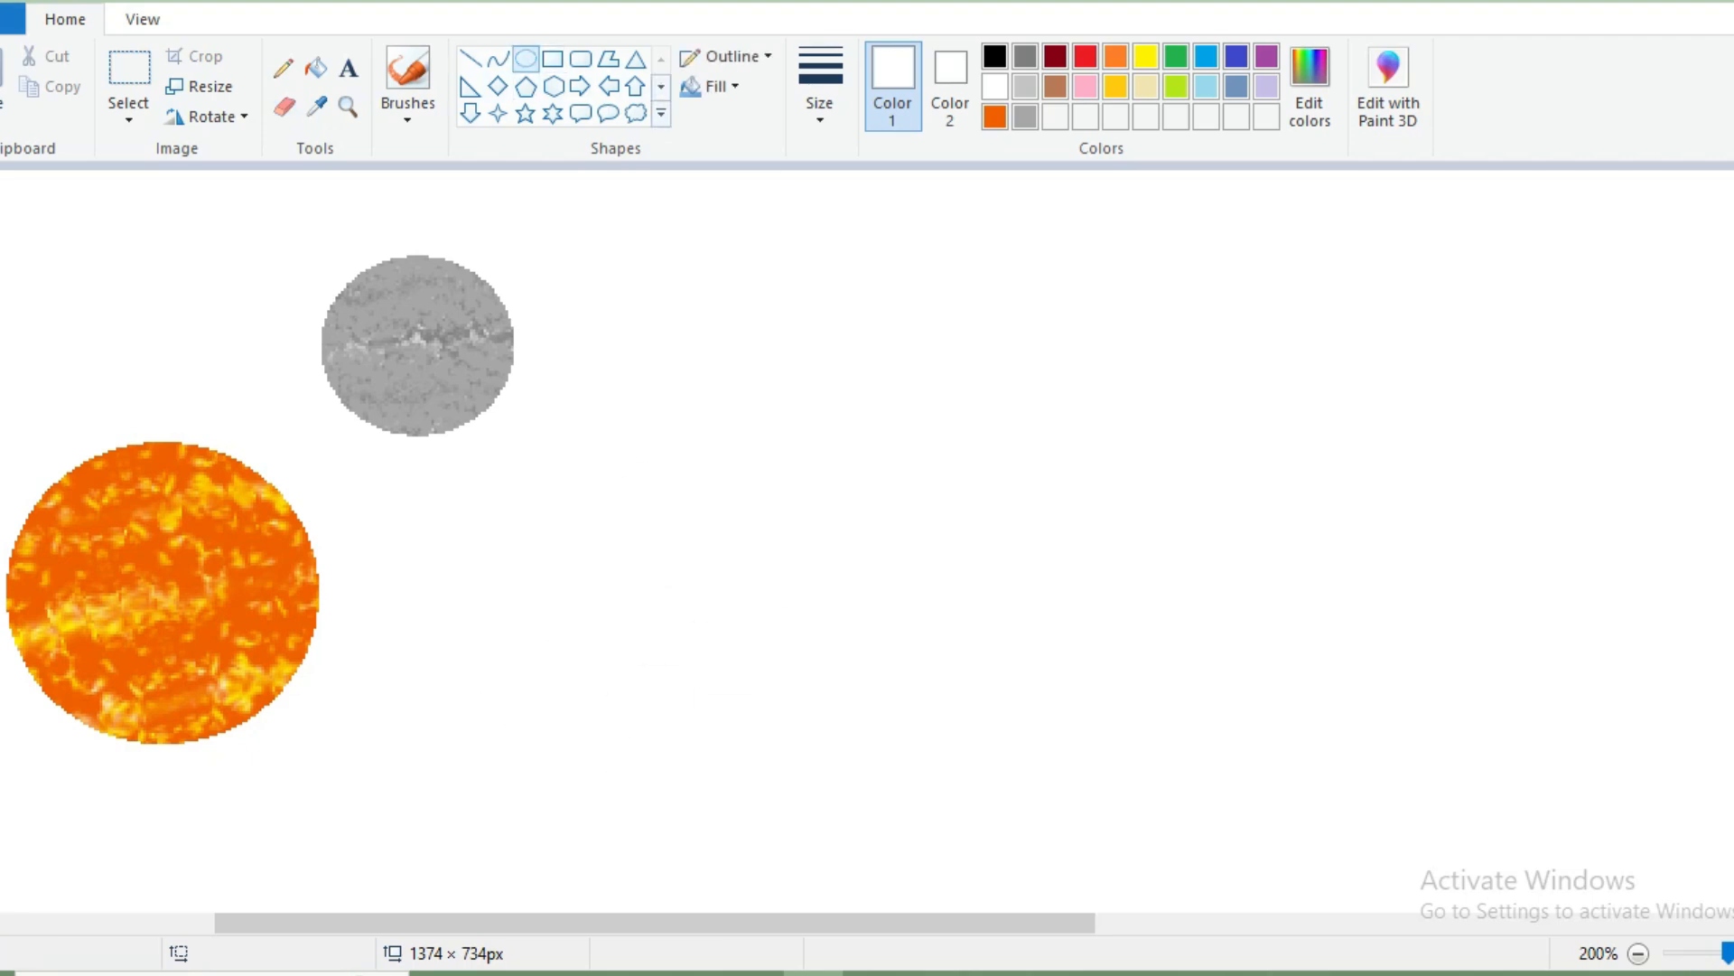
Mix a light sky-blue custom colour, draw a large circle right of the other discs and fill it with that blue.
click(1310, 85)
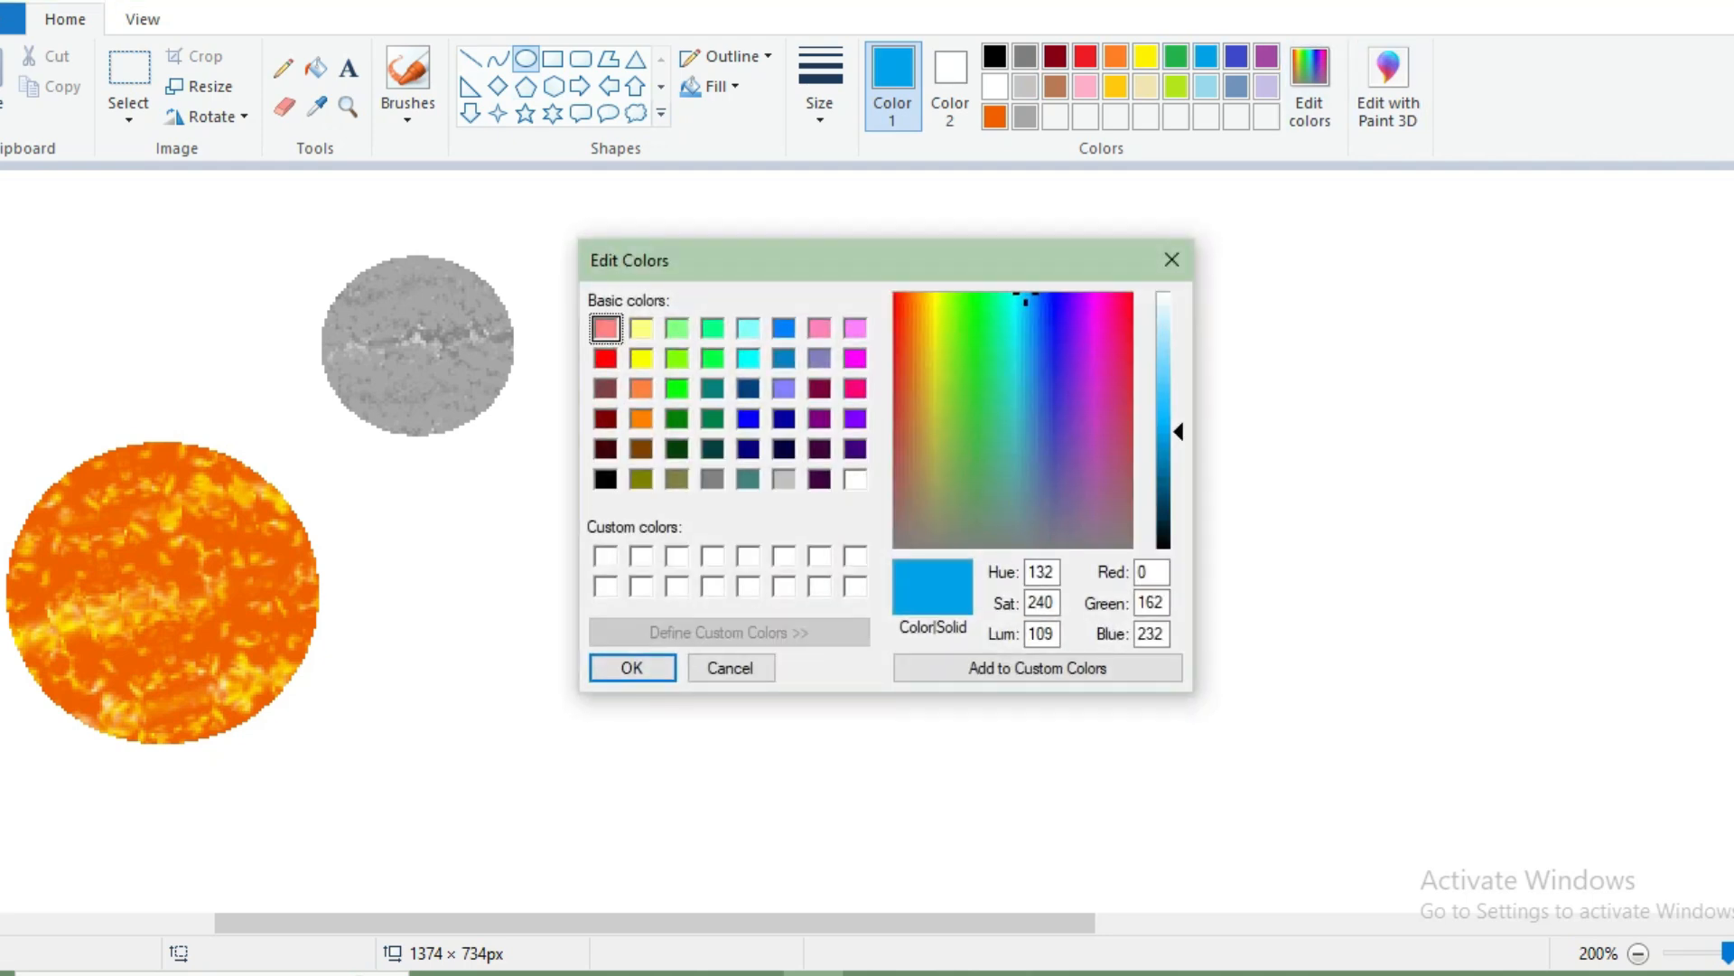
click(631, 667)
drag(708, 333, 1307, 903)
click(315, 68)
click(976, 542)
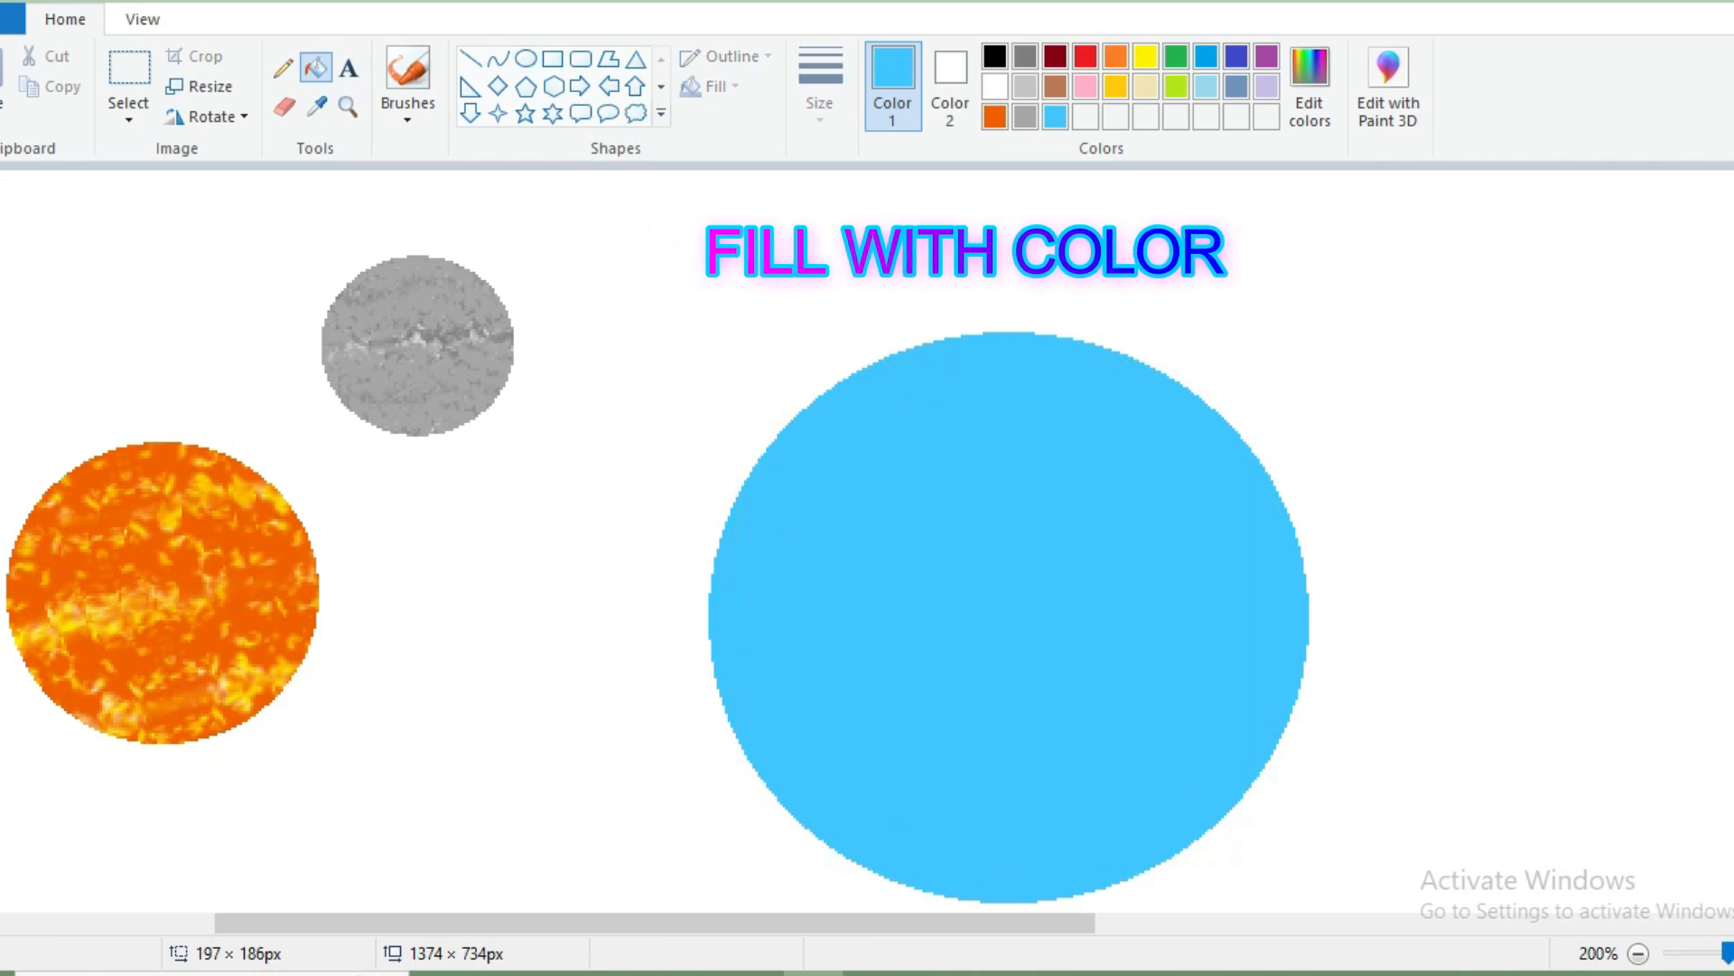
Cut the upper part of the blue disc along a jagged coastline with a free-form selection and move it up and right.
scroll(1008, 542, down, 1)
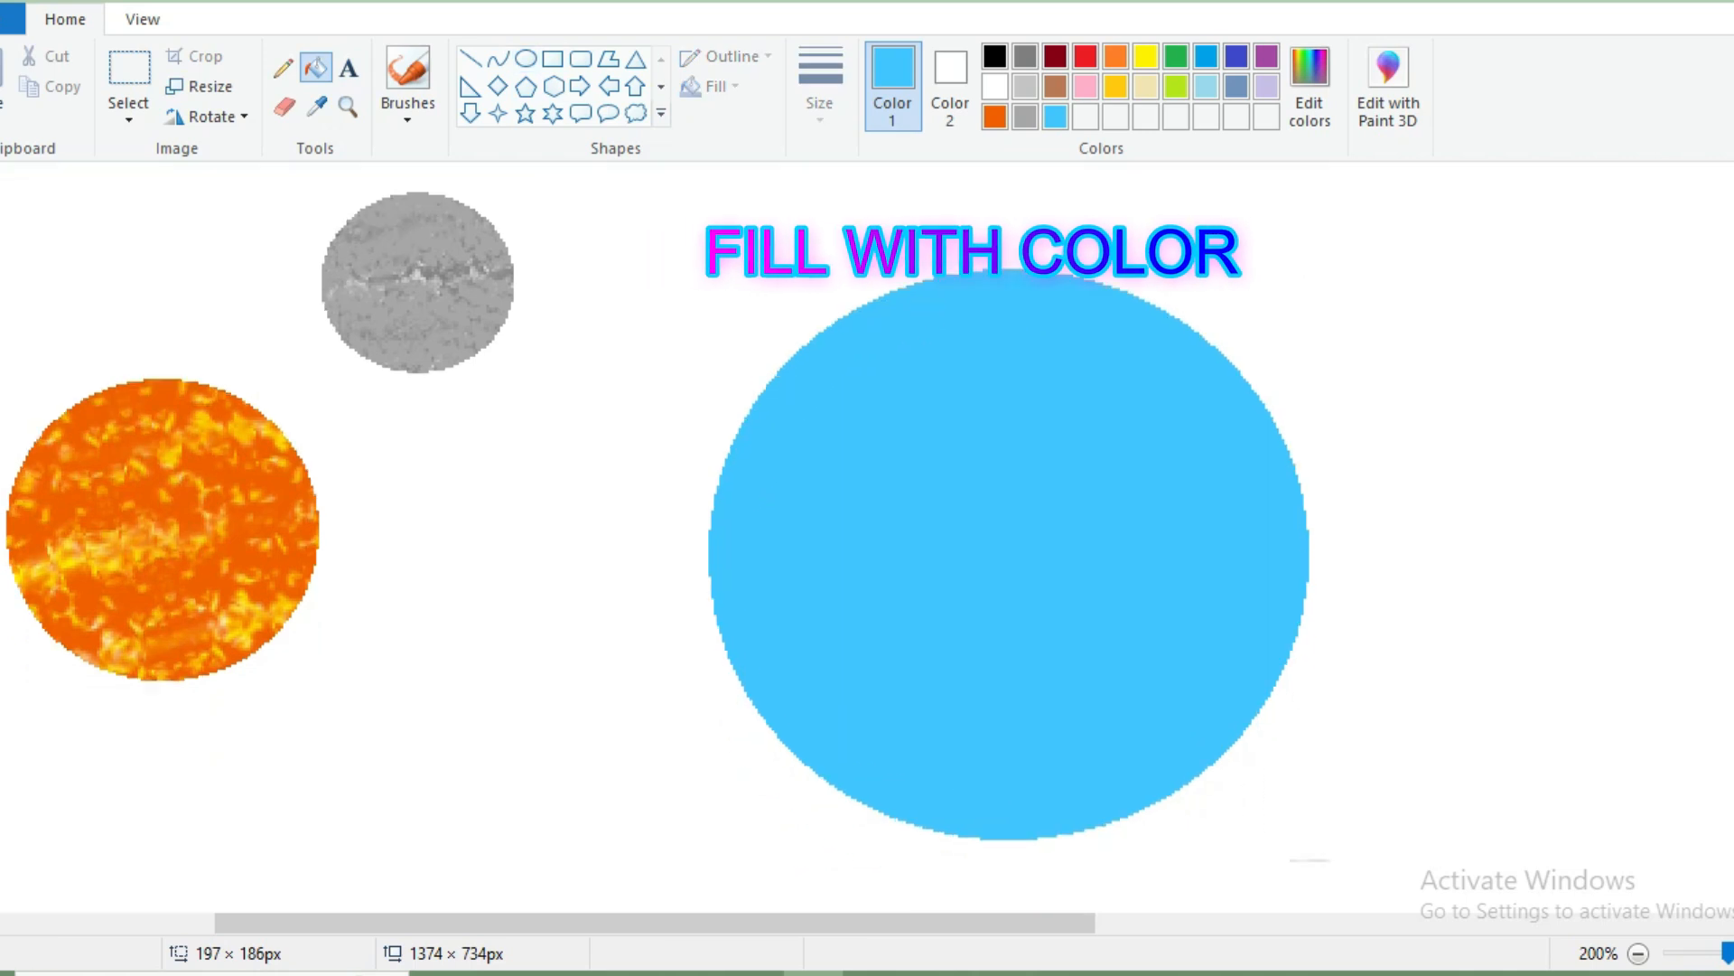
click(129, 113)
click(217, 212)
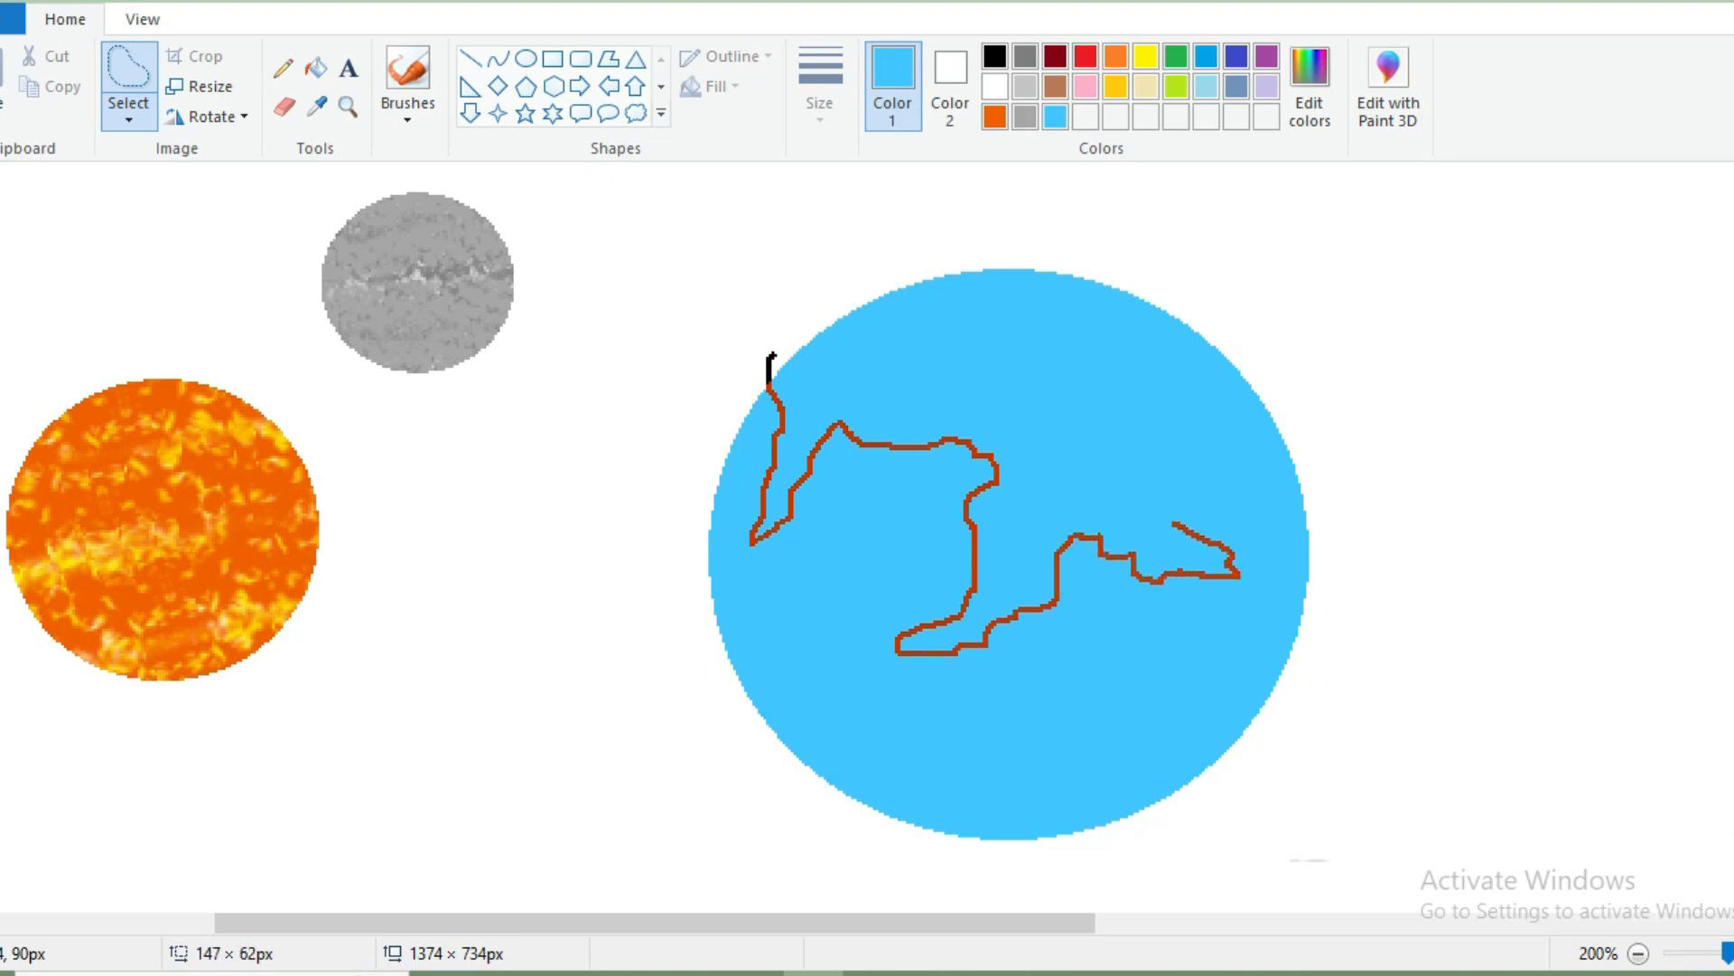
drag(784, 332, 764, 363)
mouse_move(862, 383)
mouse_down()
mouse_move(1436, 464)
mouse_move(1351, 282)
mouse_up()
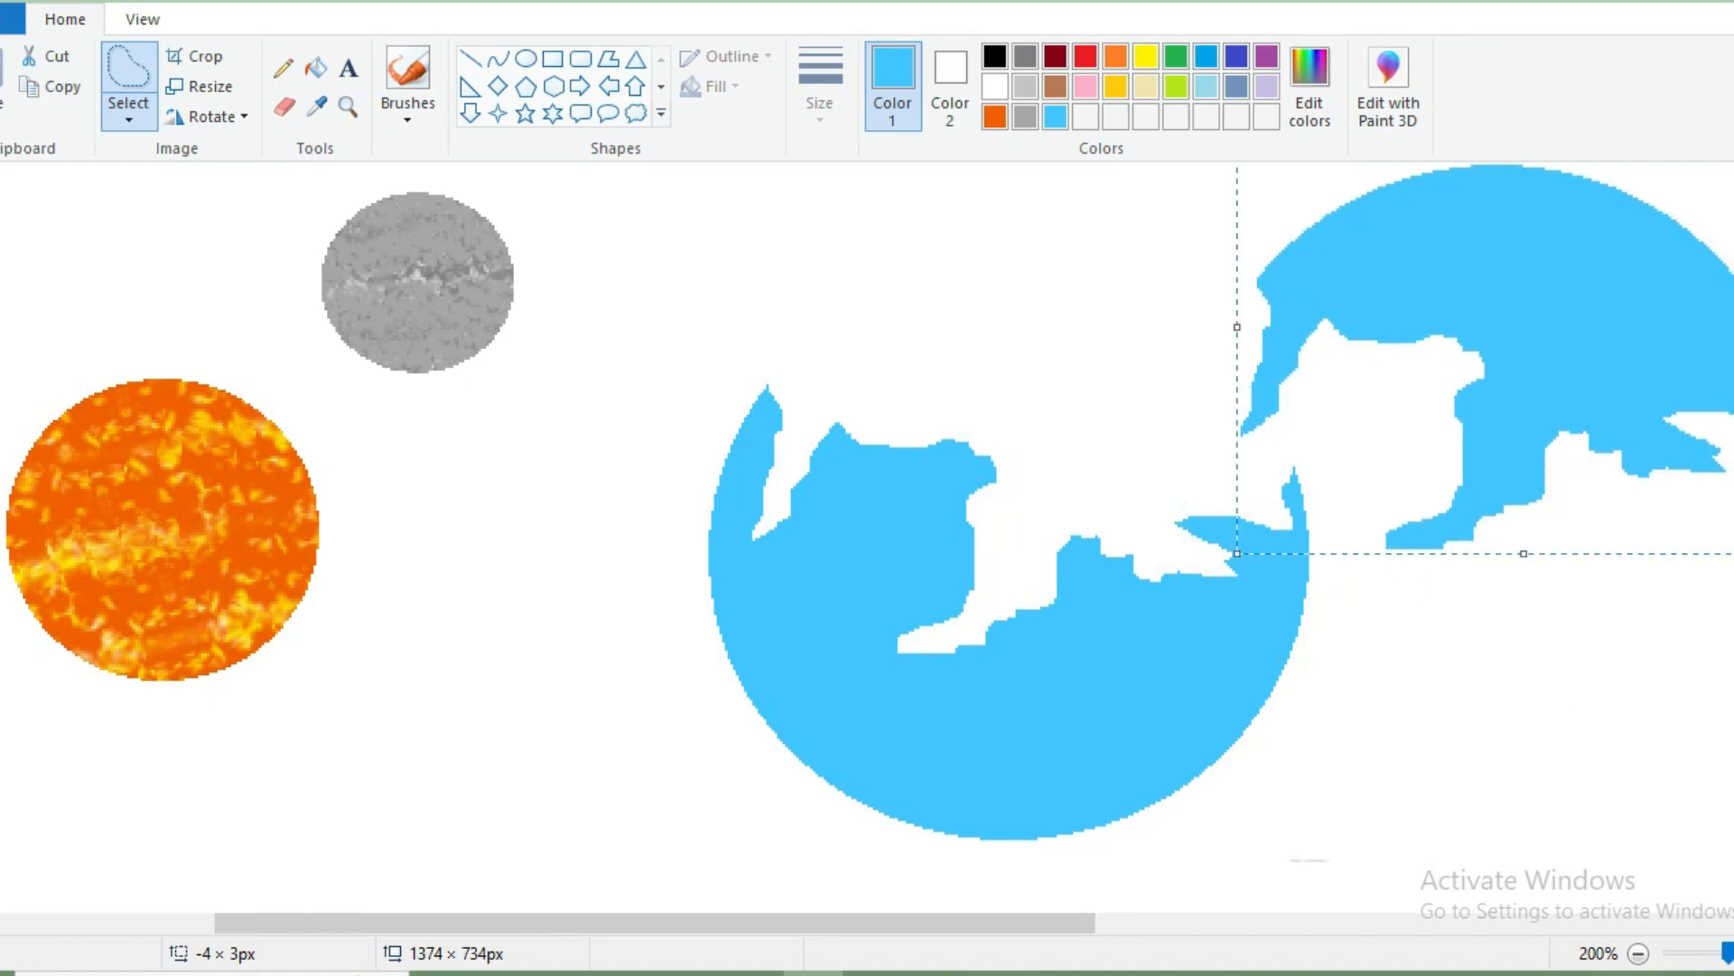
Cut a jagged piece from the lower right of the blue disc with a free-form selection and move it right.
scroll(979, 731, right, 5)
drag(980, 732, 811, 686)
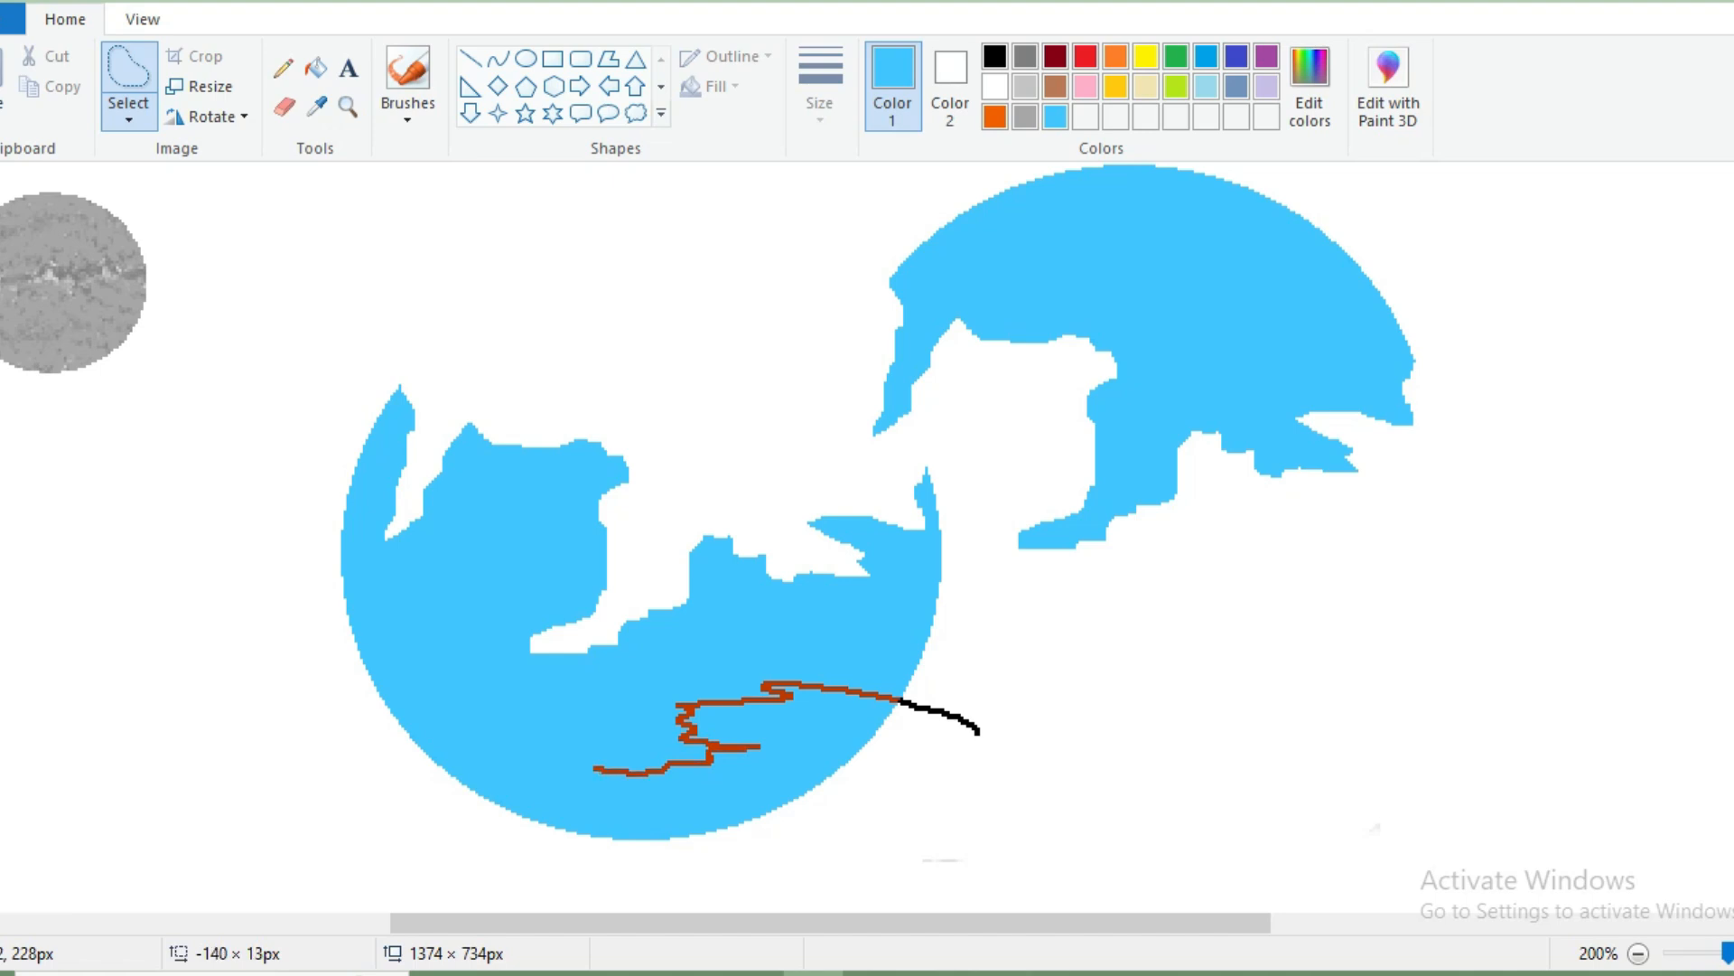
mouse_move(1016, 727)
mouse_down()
mouse_move(979, 732)
mouse_move(1711, 665)
mouse_up()
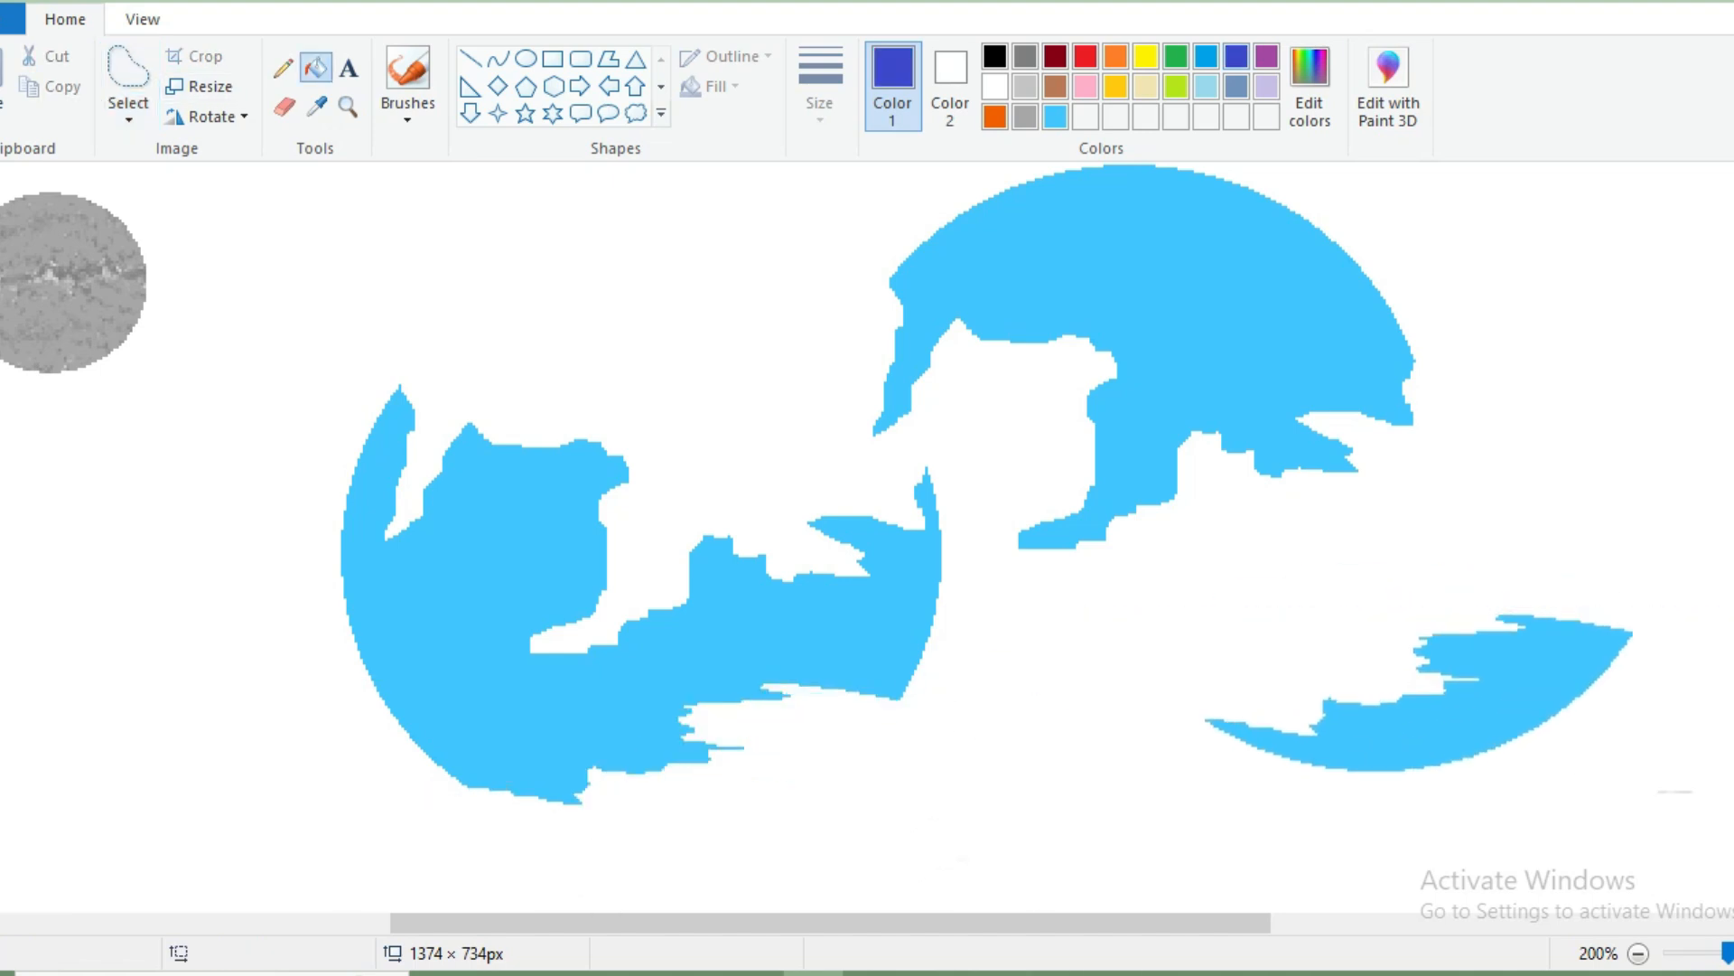
Choose the pure blue 0, 0, 255 and fill both detached disc pieces with it.
click(1310, 87)
click(749, 418)
click(632, 667)
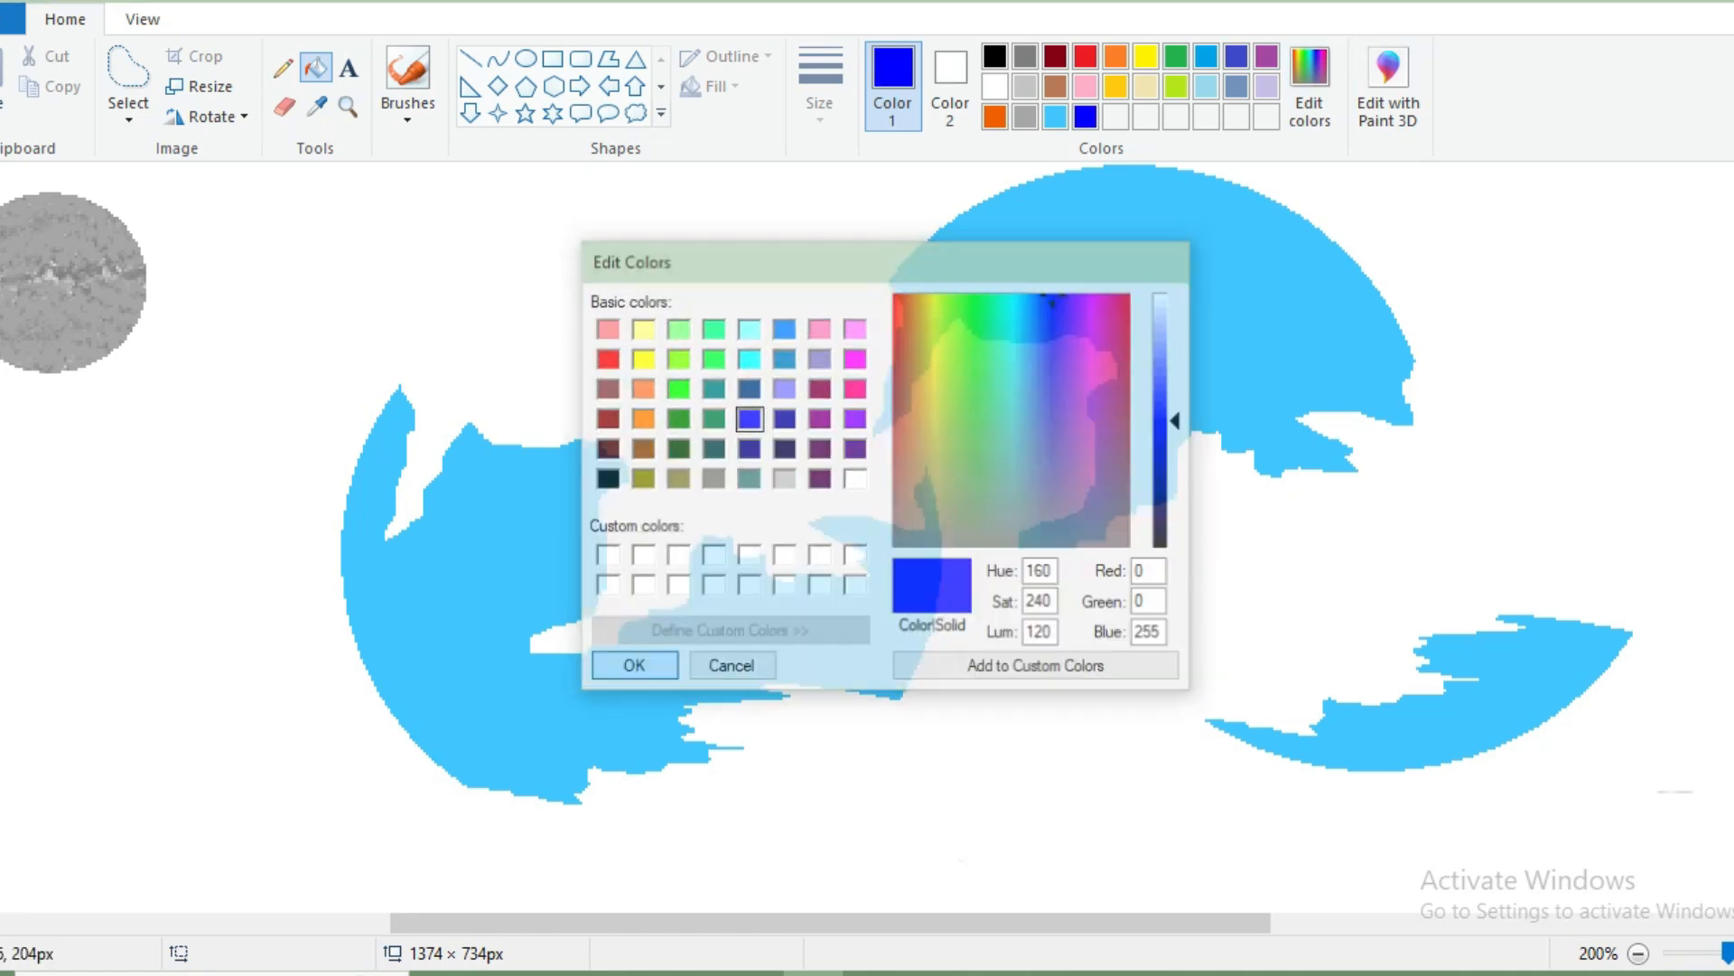
click(1129, 309)
click(1499, 692)
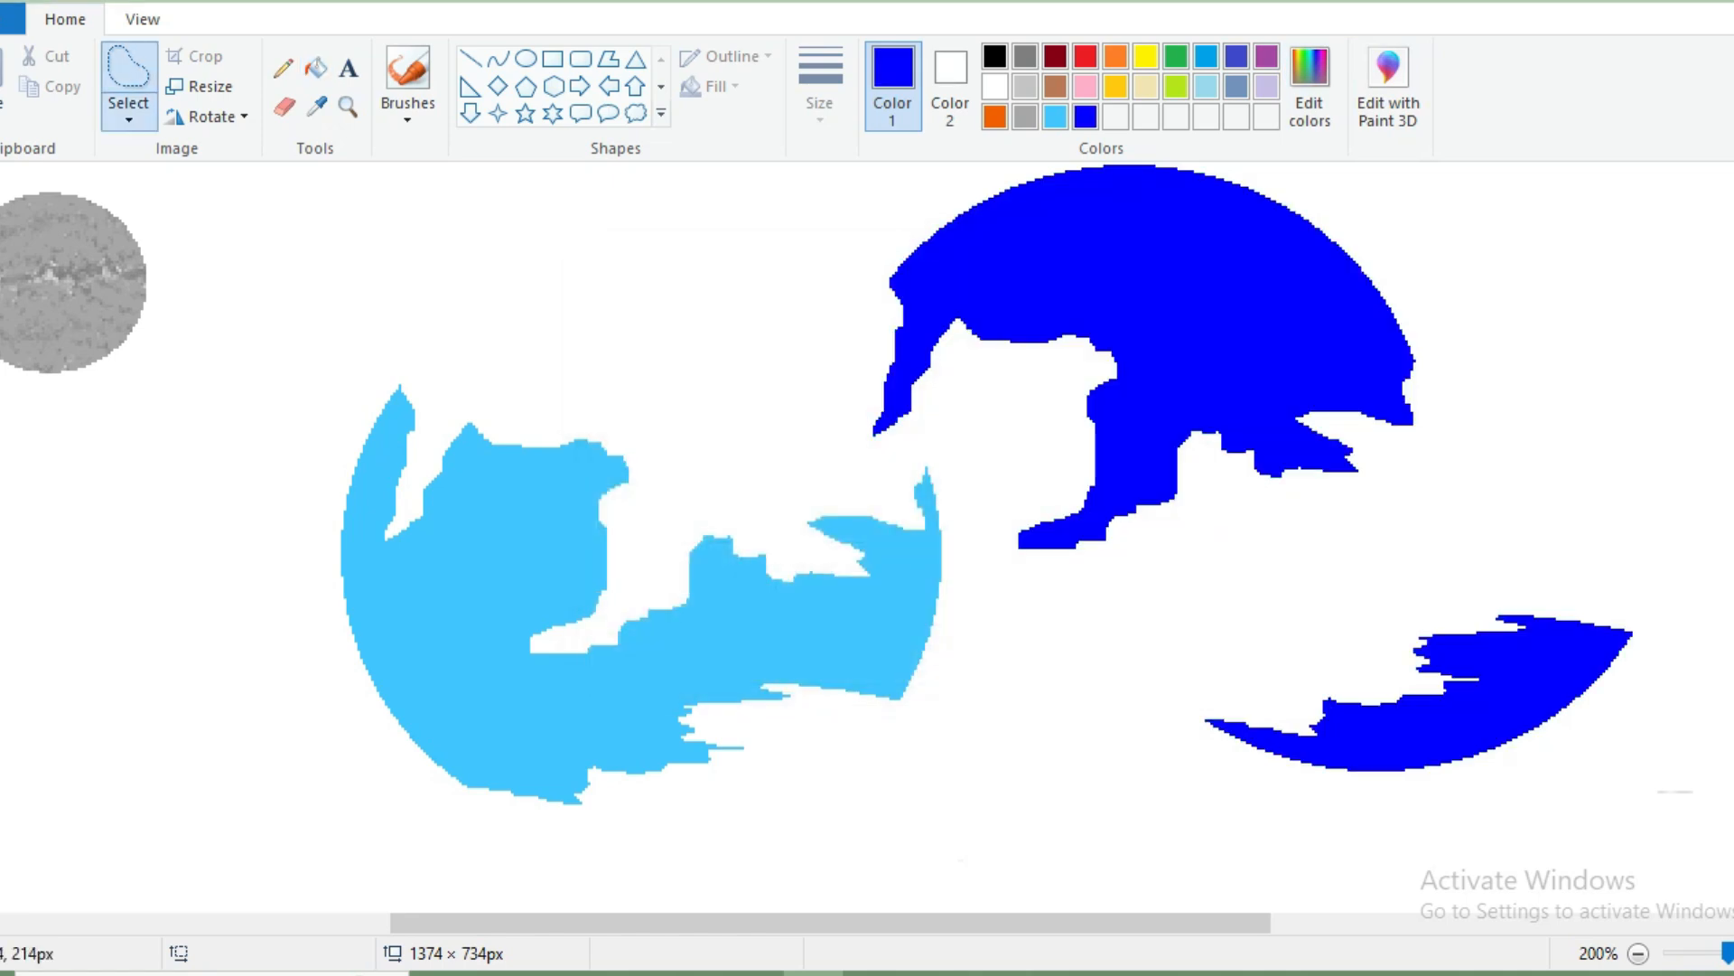
Move both dark-blue pieces back into their gaps in the light-blue disc, using transparent selection for the upper one.
drag(1193, 690, 1190, 694)
mouse_move(1391, 722)
mouse_down()
mouse_move(930, 806)
mouse_move(691, 823)
mouse_move(688, 839)
mouse_move(675, 815)
mouse_up()
click(128, 117)
click(221, 366)
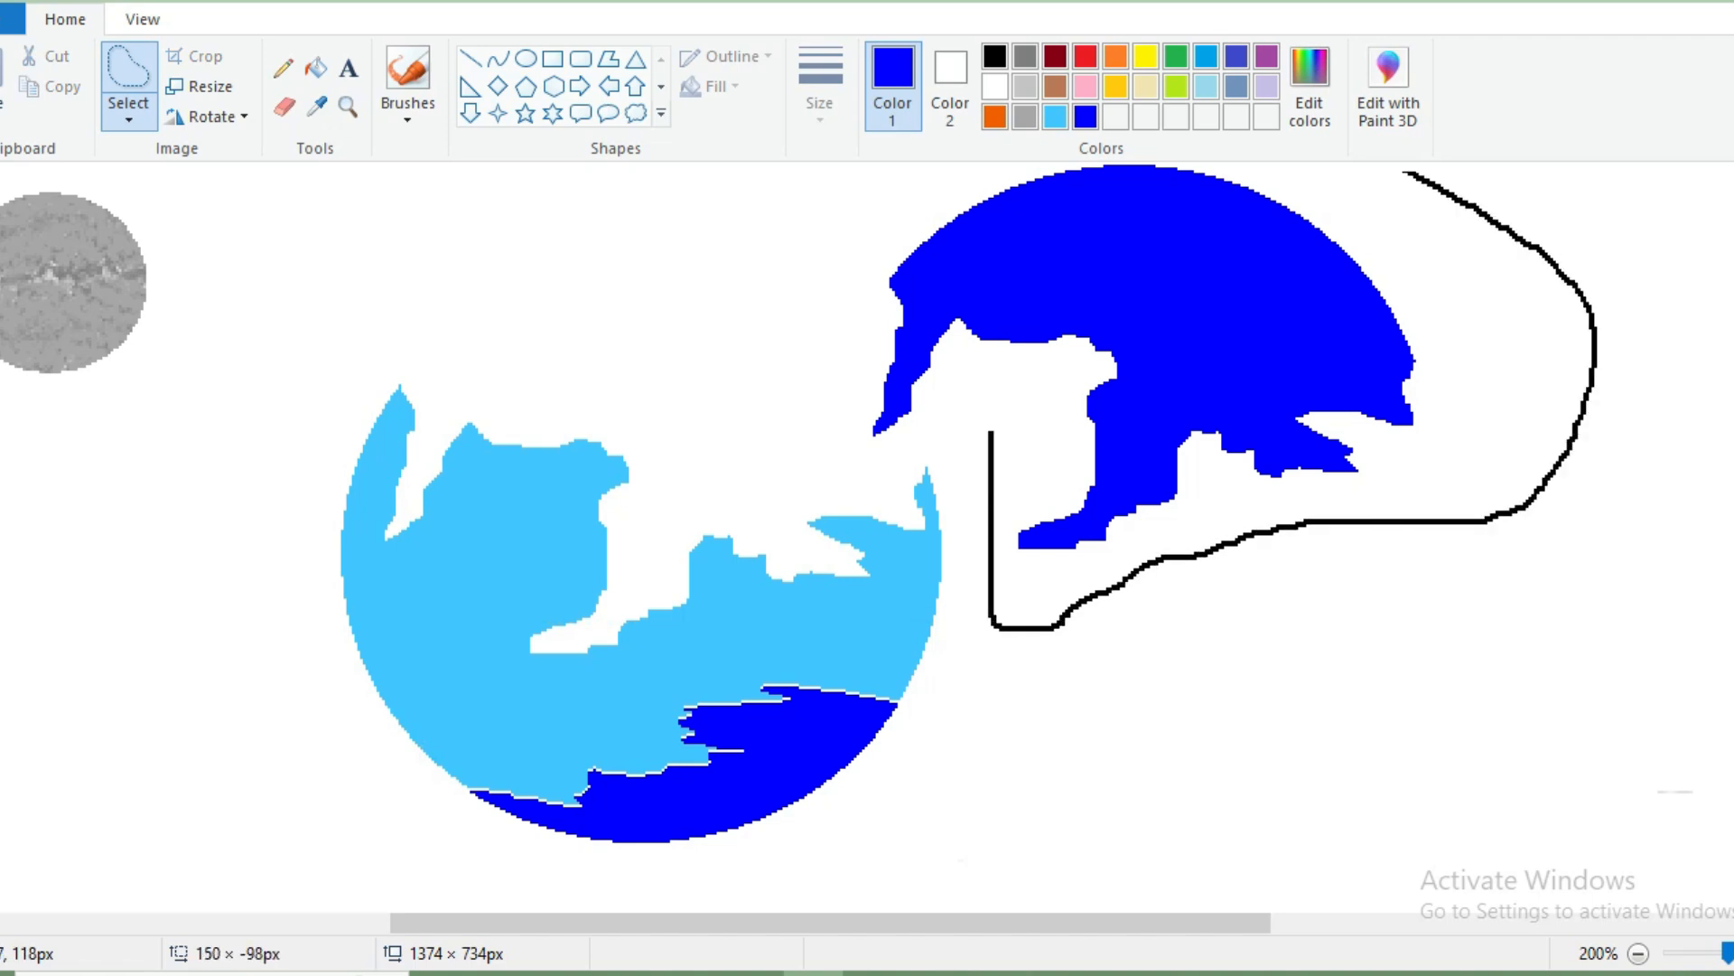
drag(916, 472, 996, 441)
mouse_move(1111, 429)
mouse_down()
mouse_move(680, 447)
mouse_move(626, 531)
mouse_up()
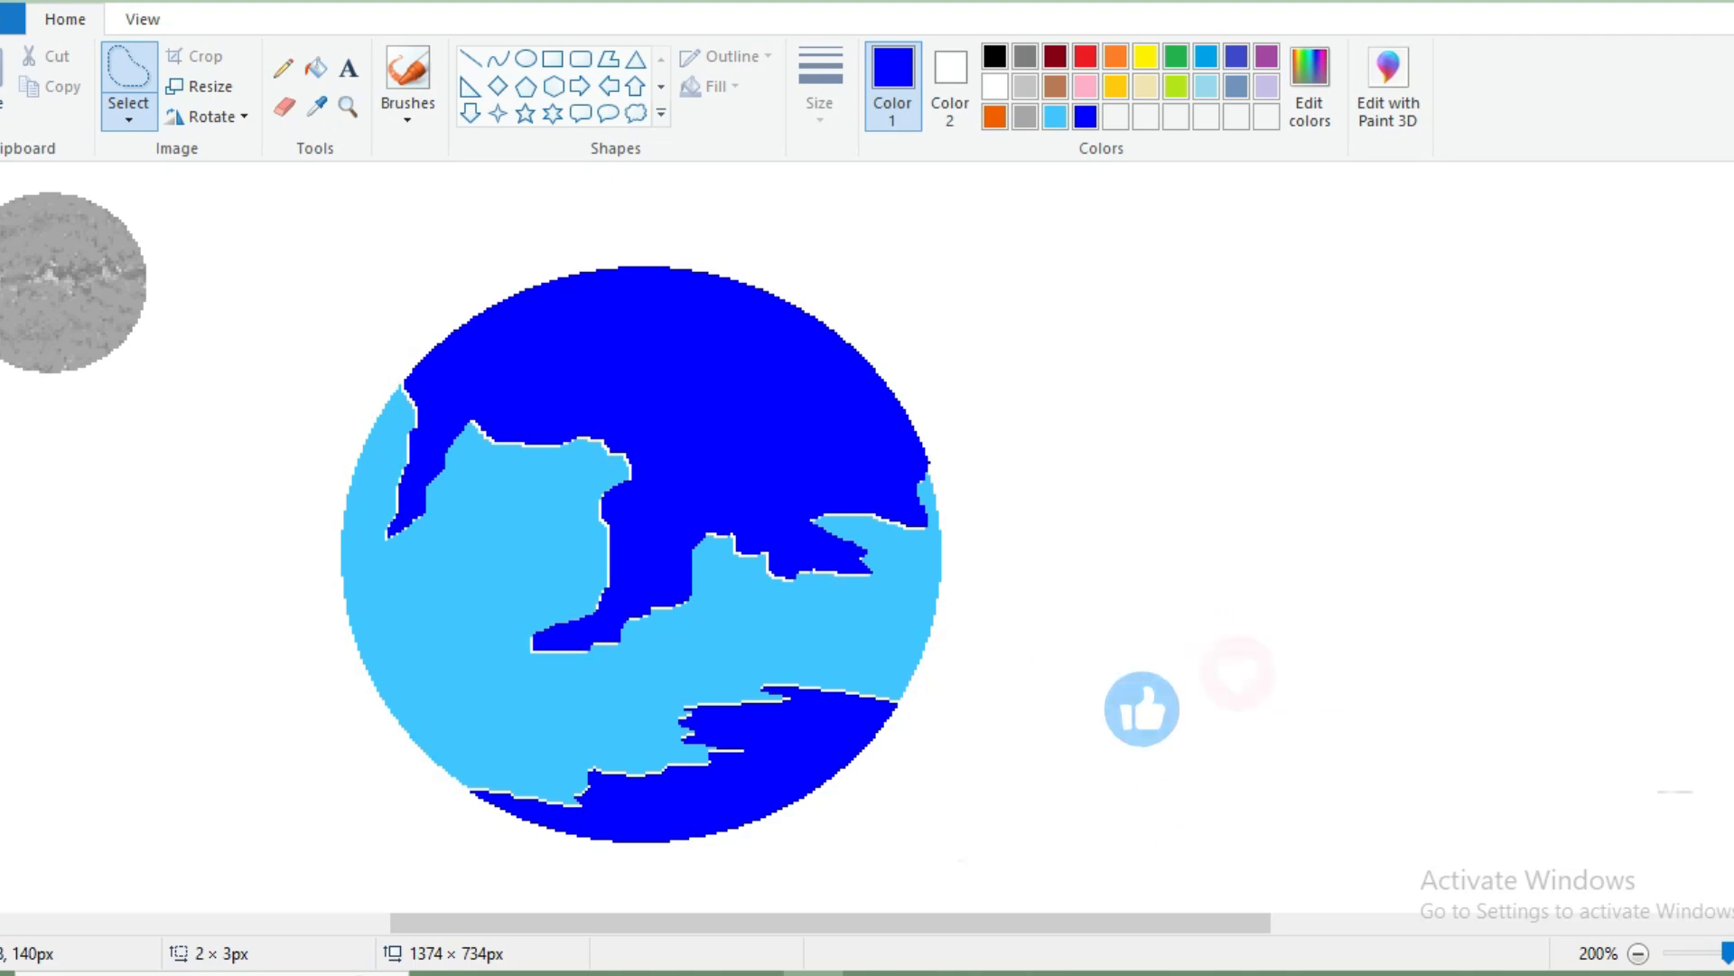
Select the whole blue globe with a rectangular selection and place a half-size copy below the grey disc.
drag(633, 923, 592, 923)
mouse_move(375, 192)
mouse_down()
mouse_move(441, 401)
mouse_move(544, 622)
mouse_up()
click(1463, 520)
click(128, 119)
click(228, 182)
drag(359, 213, 1133, 893)
key(ctrl+minus)
drag(615, 646, 118, 751)
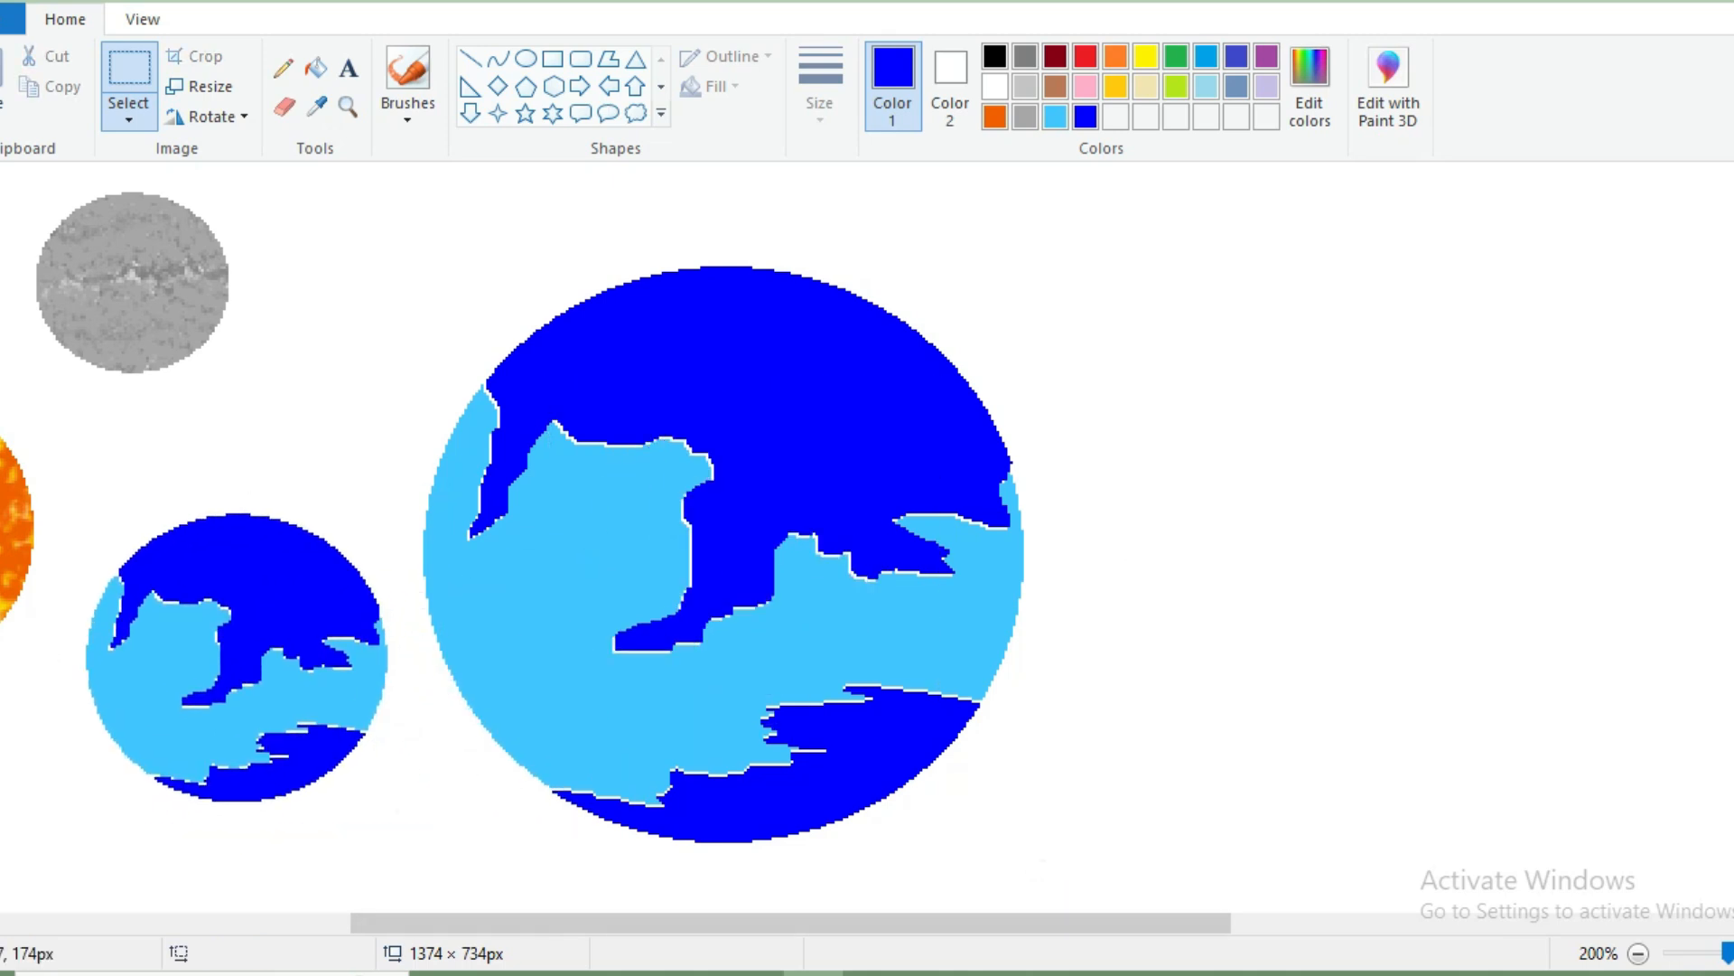
Delete the large original blue globe.
drag(533, 923, 451, 922)
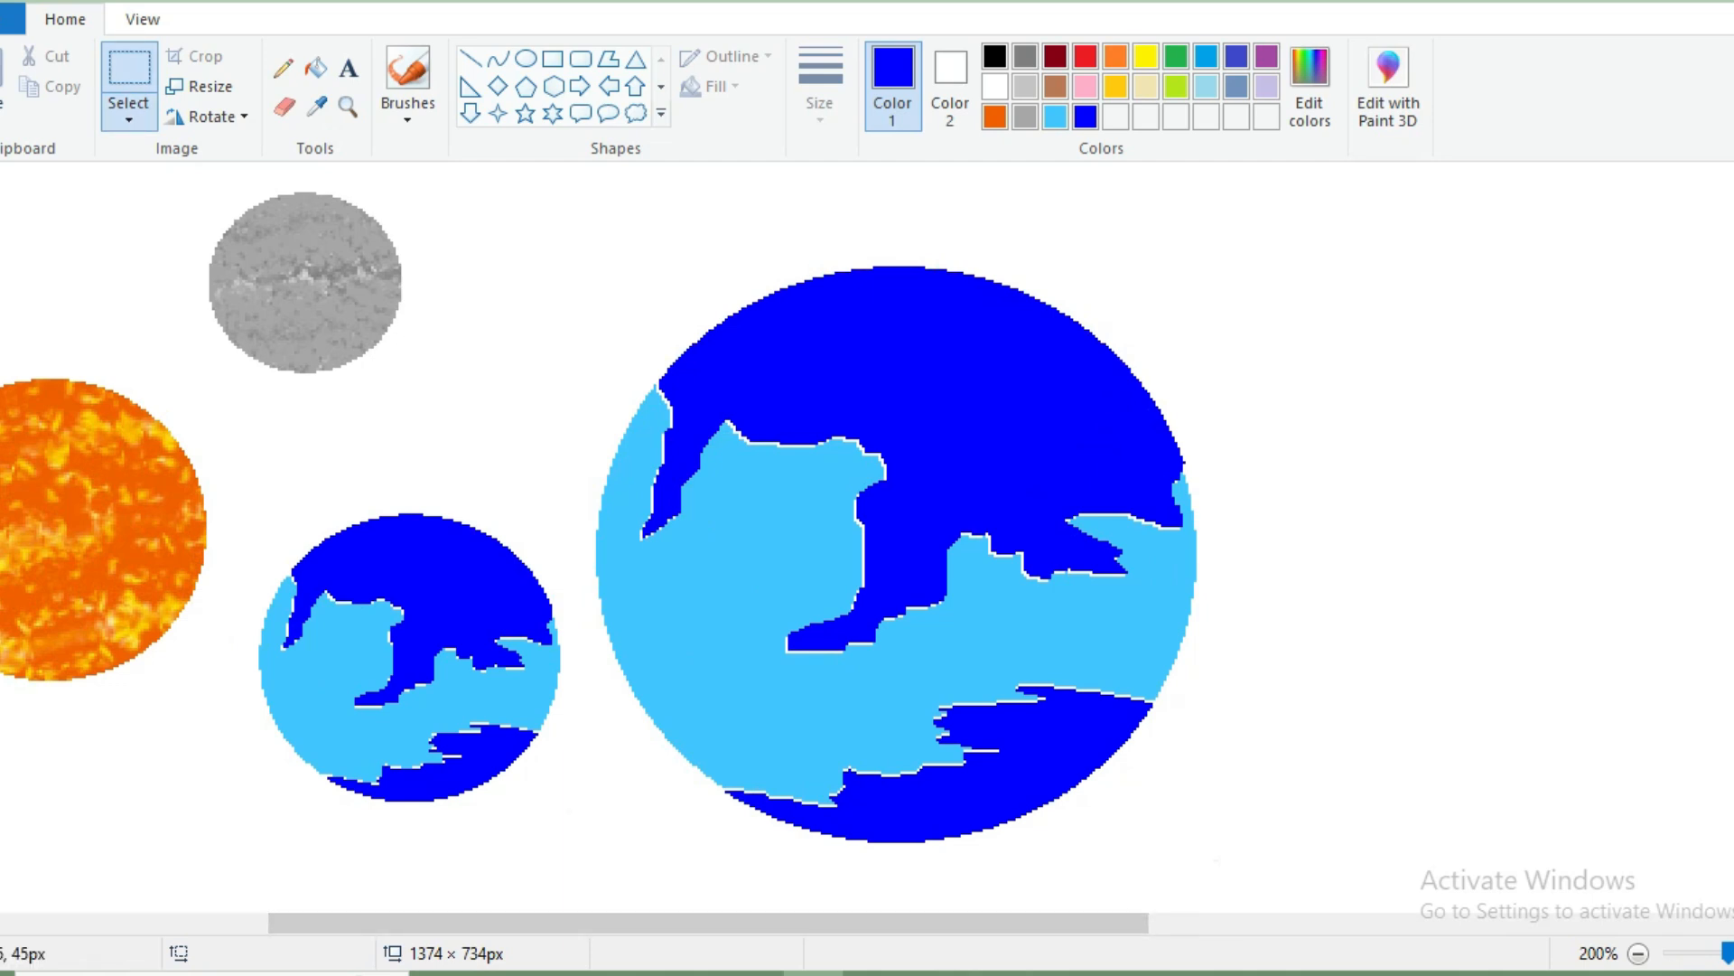
key(Delete)
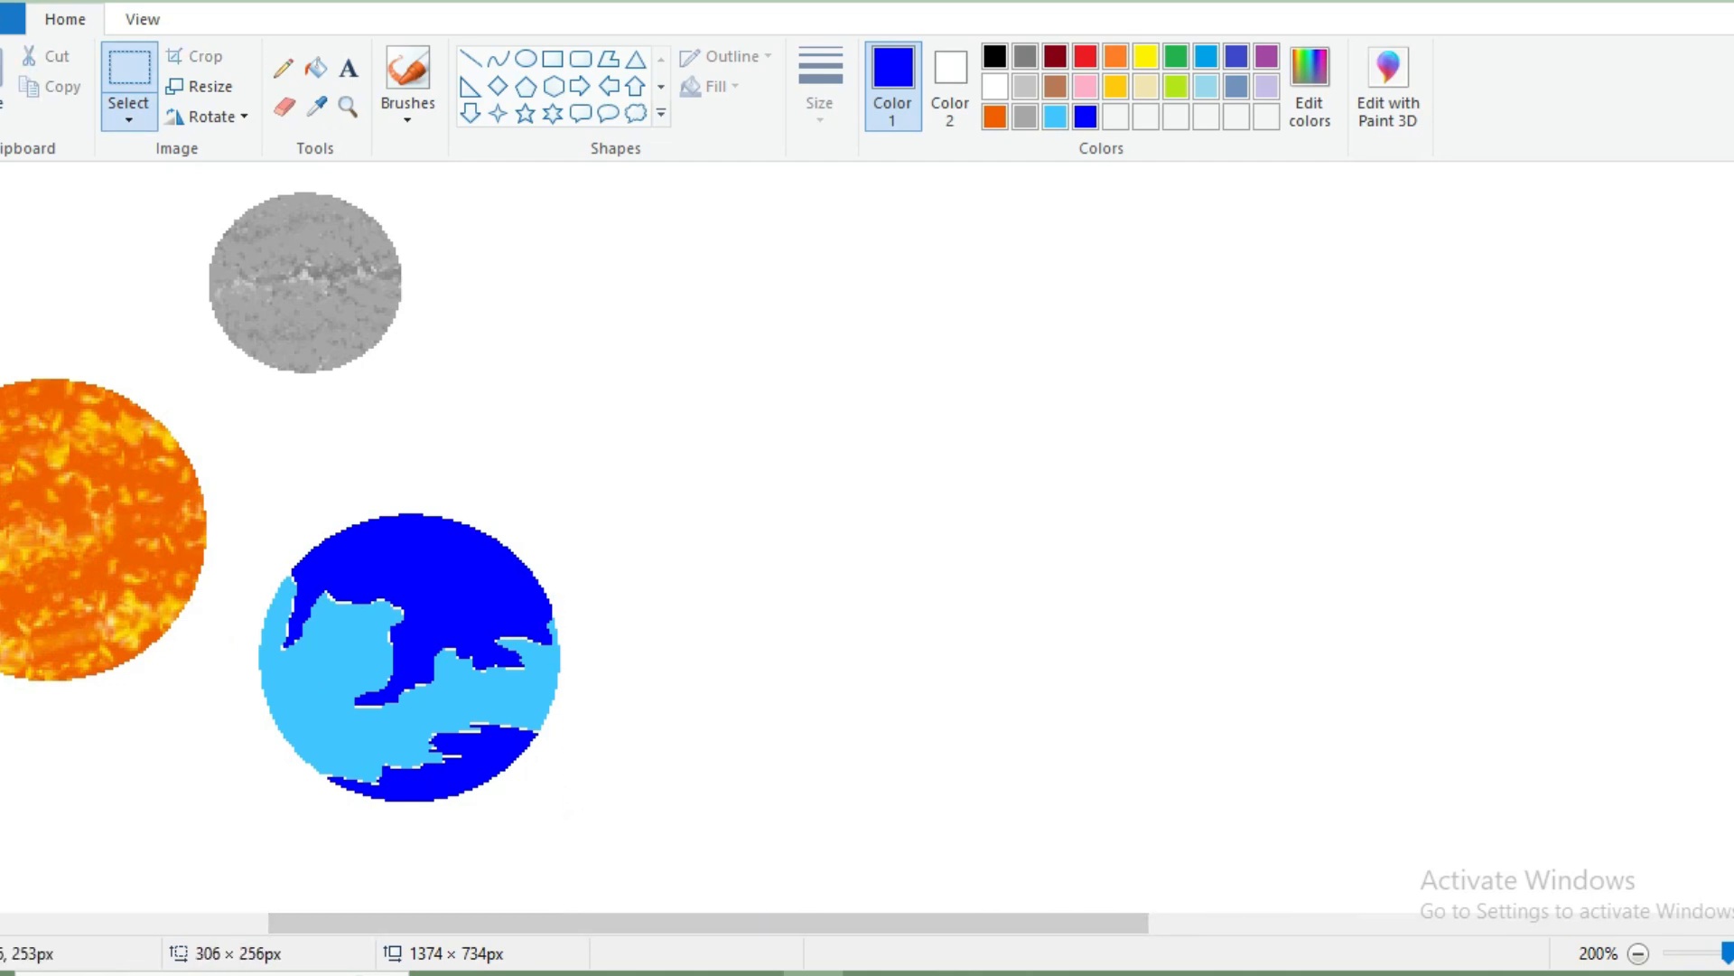
Move the small blue globe right and slightly up, leaving room for the orange disc beside it.
drag(260, 533, 253, 449)
drag(410, 657, 939, 548)
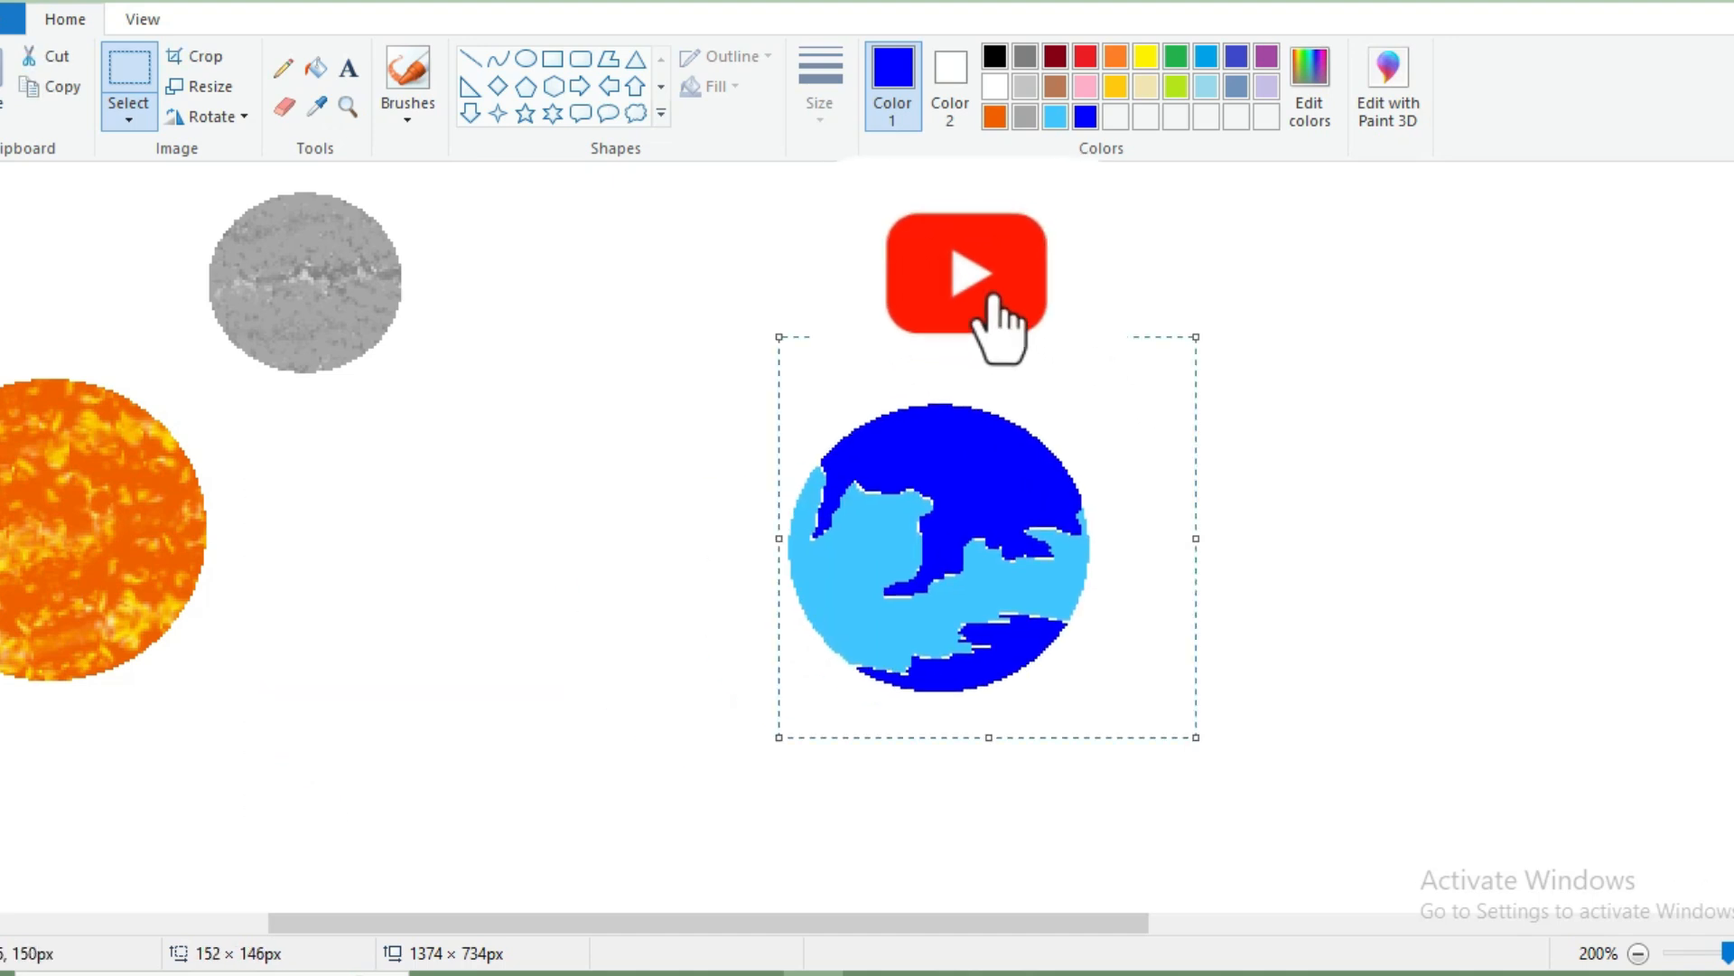
click(904, 324)
Move the orange disc right so that it sits directly beside the left edge of the blue globe.
drag(623, 923, 542, 922)
drag(394, 704, 296, 643)
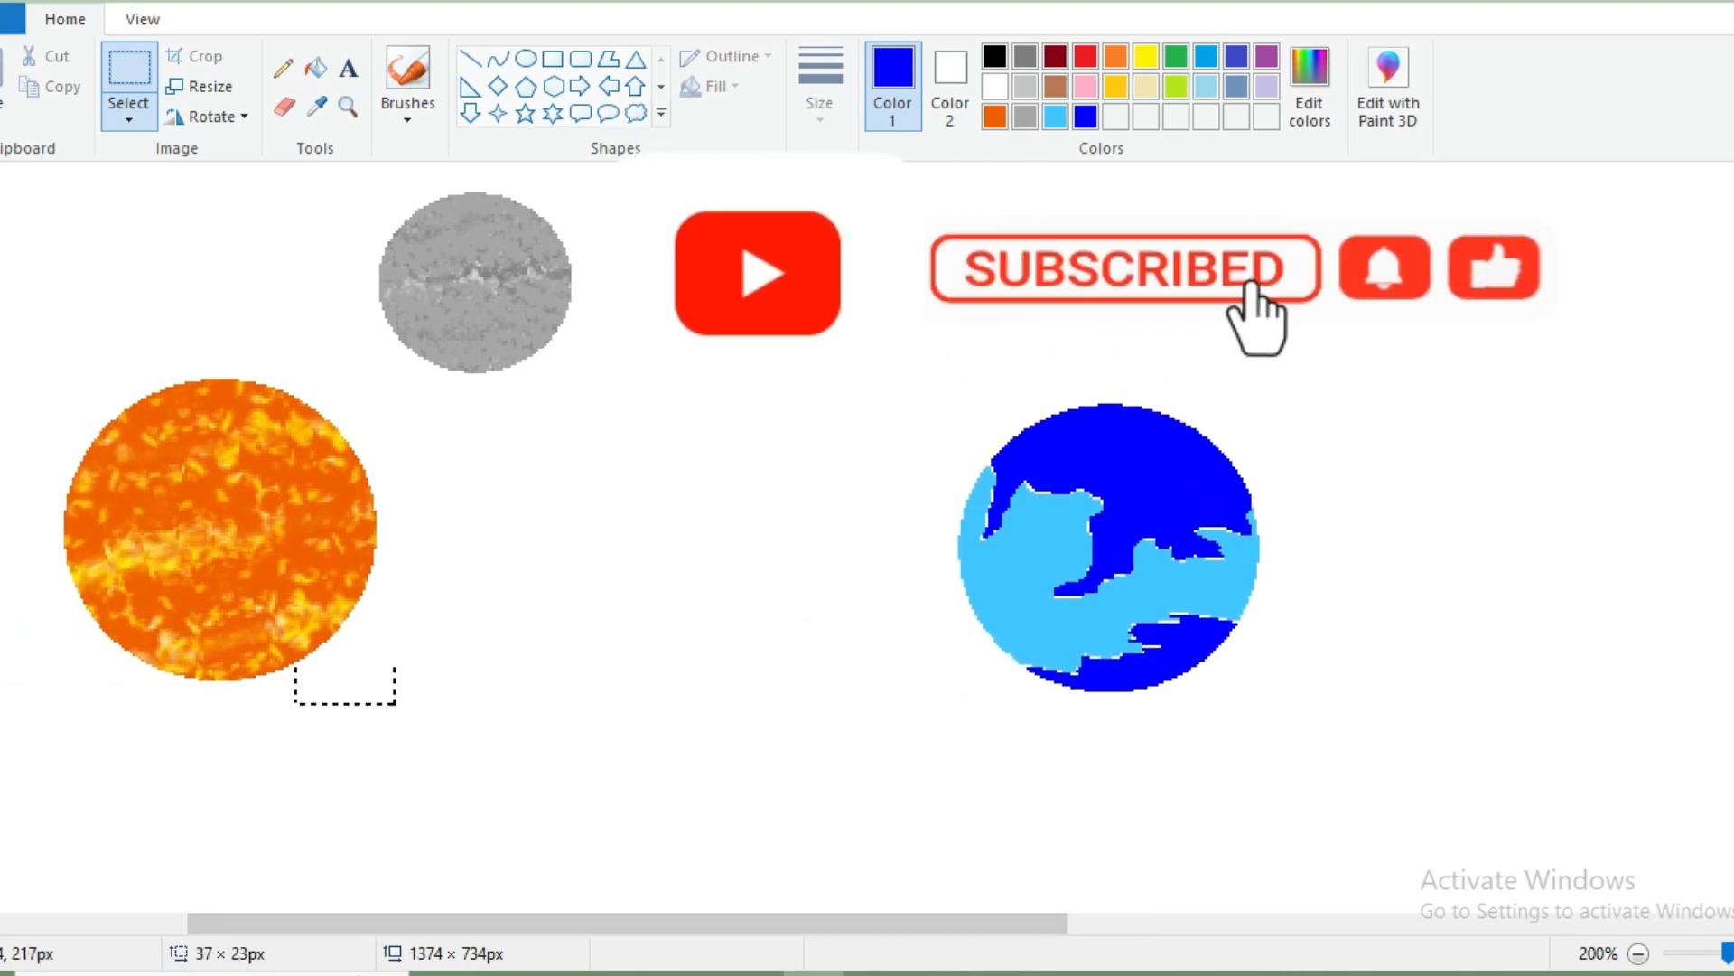
drag(4, 364, 4, 364)
drag(224, 547, 781, 582)
click(813, 251)
Move the small grey disc to the right of the blue globe, in line with the other two discs.
drag(382, 380, 623, 404)
drag(476, 281, 1410, 556)
drag(885, 923, 988, 923)
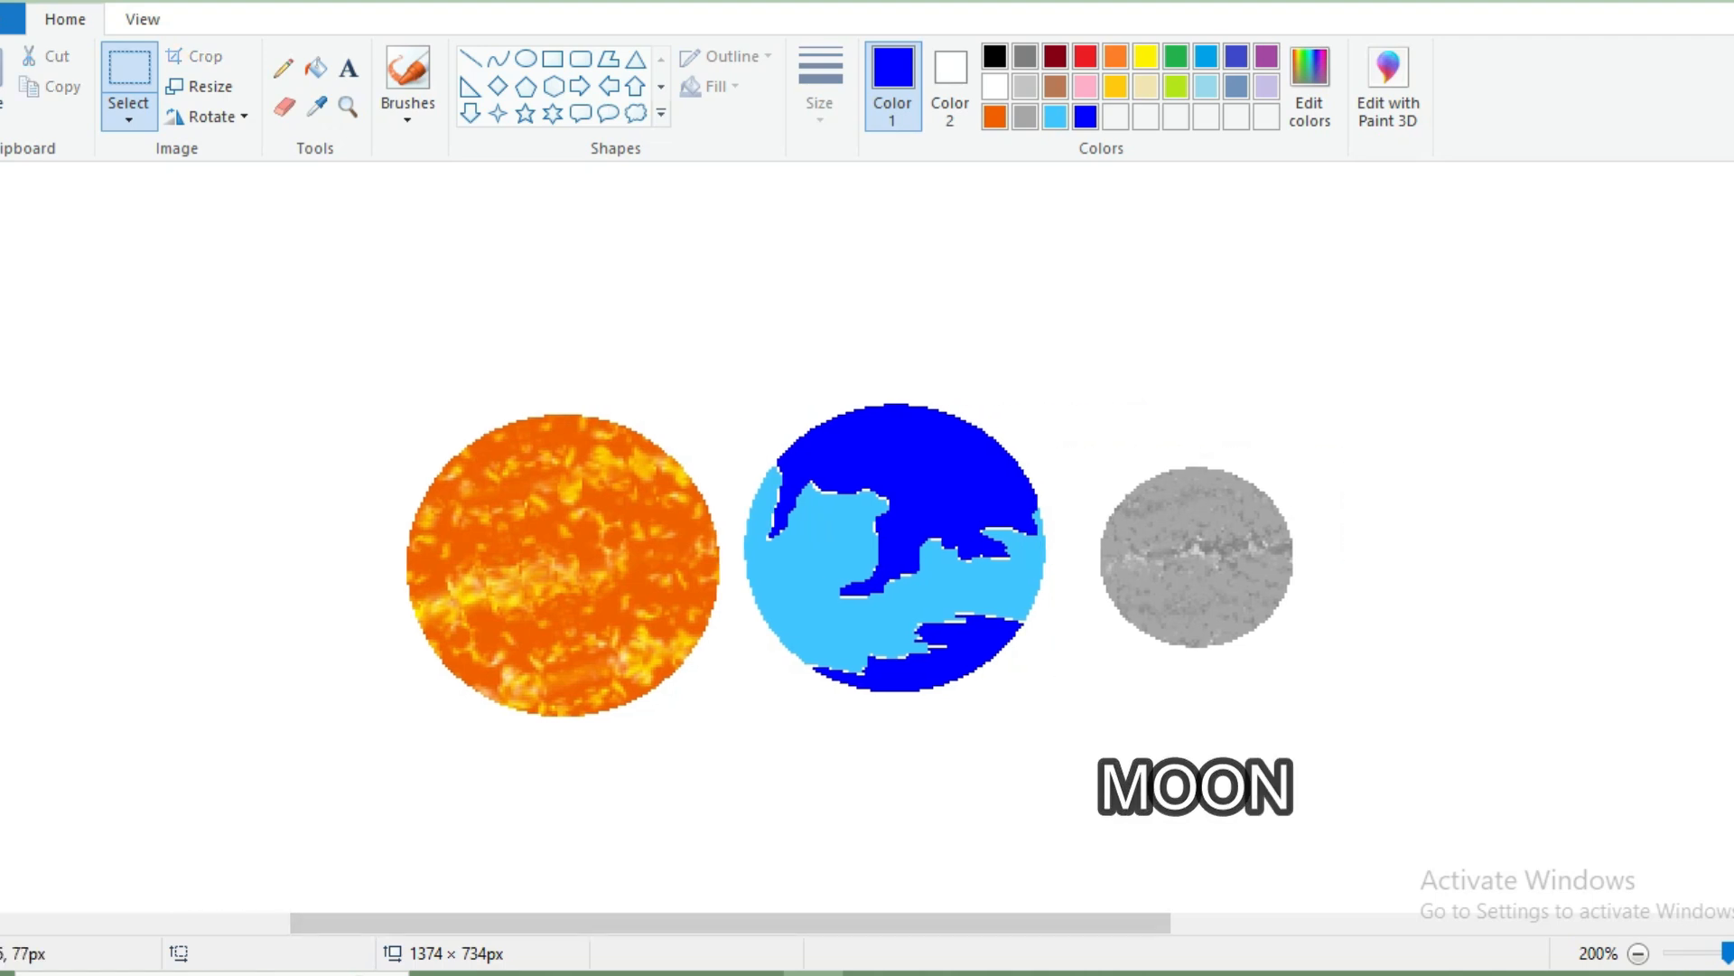